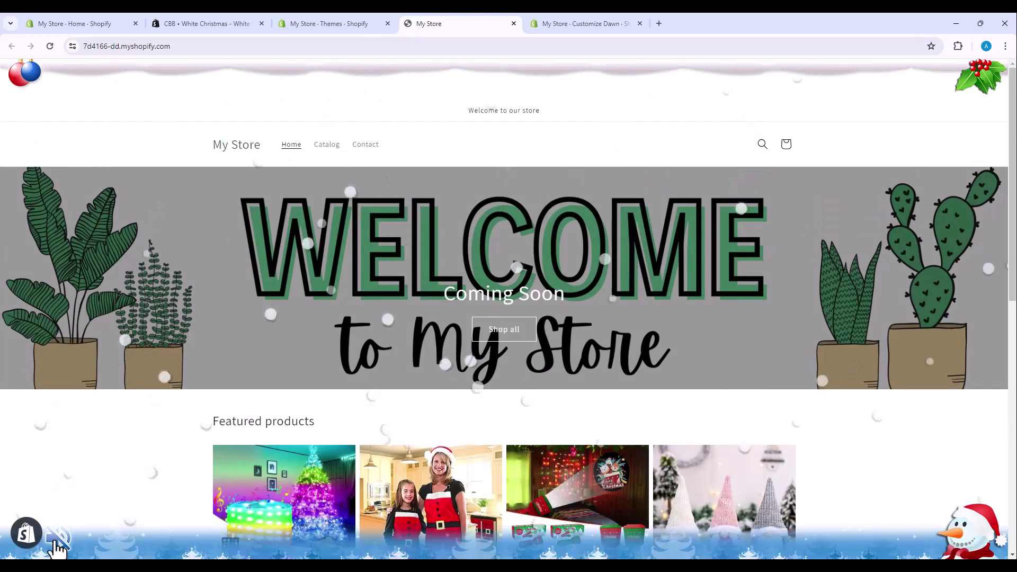
# Turn on the background music in the Christmas-decorated storefront and look through its featured products.
pyautogui.click(56, 537)
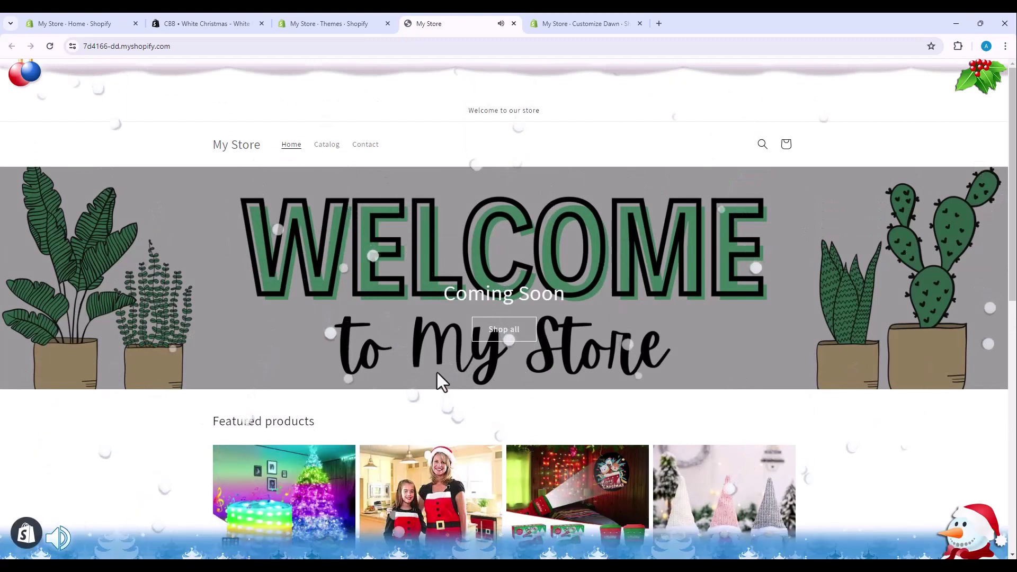
pyautogui.scroll(-6, 439, 376)
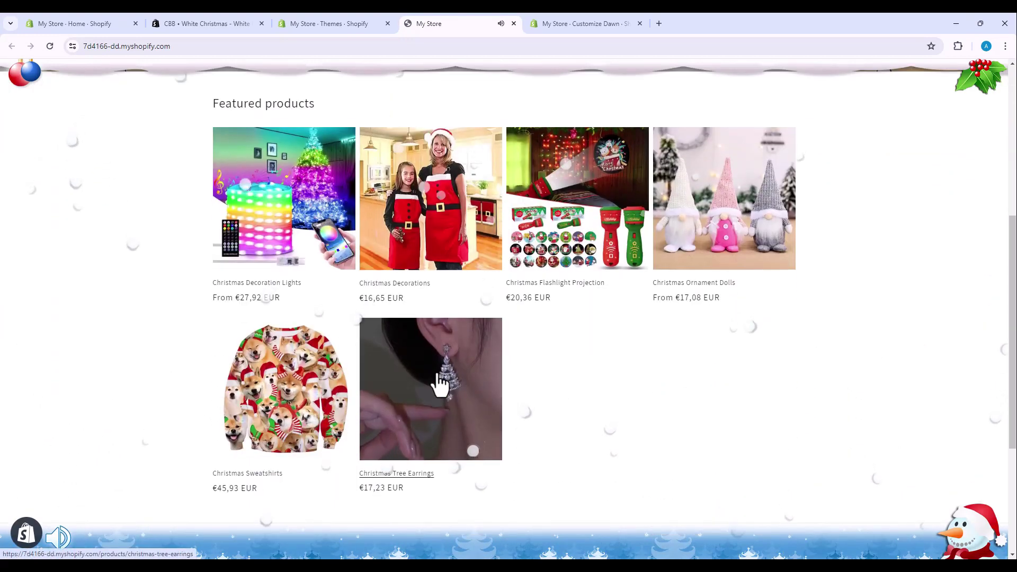
pyautogui.scroll(-3, 440, 383)
pyautogui.scroll(3, 440, 382)
pyautogui.scroll(6, 439, 383)
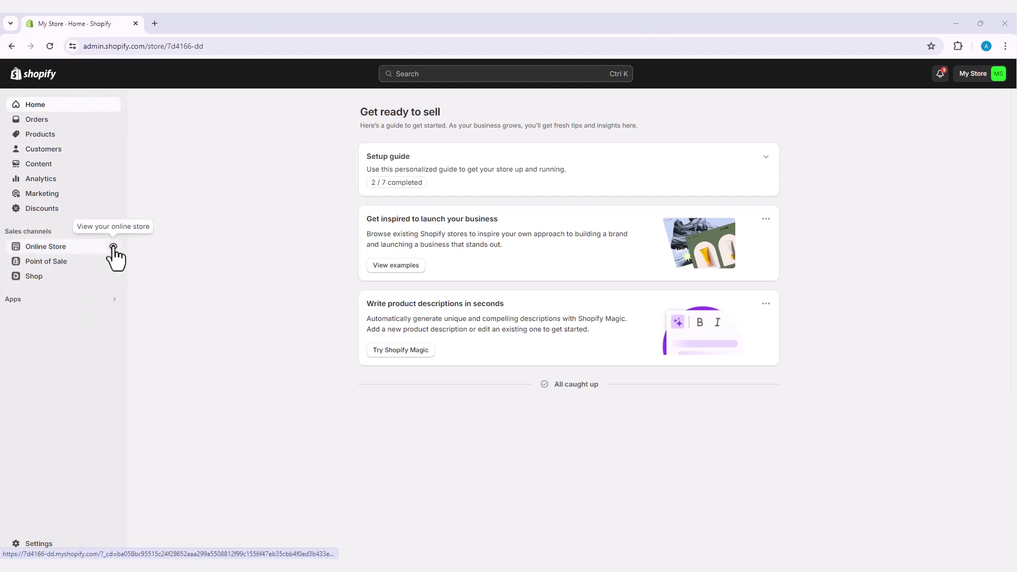
# View the undecorated online store, review its home page down to the footer, and return to the admin home page.
pyautogui.click(113, 247)
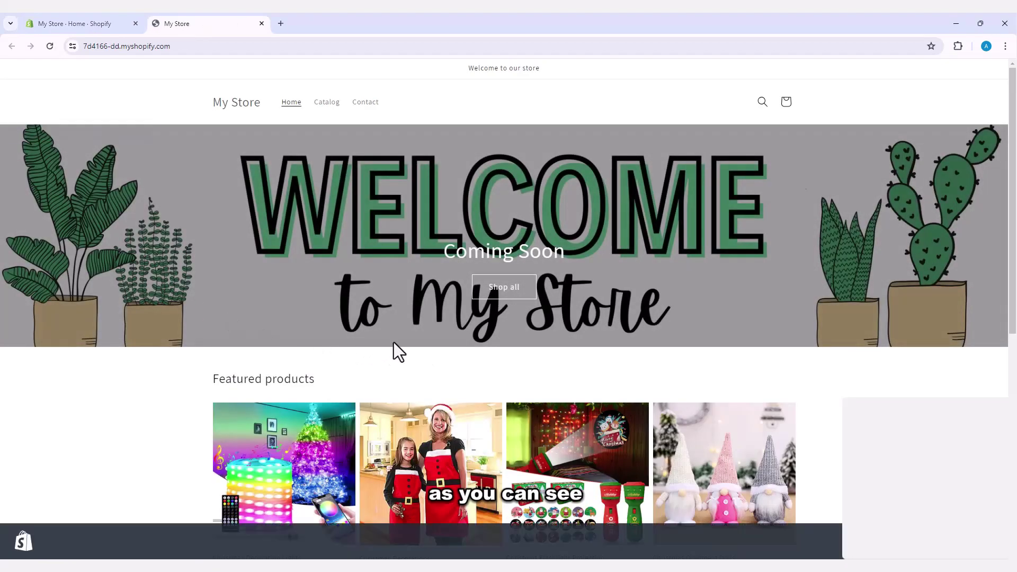
pyautogui.scroll(-3, 393, 343)
pyautogui.scroll(-5, 395, 347)
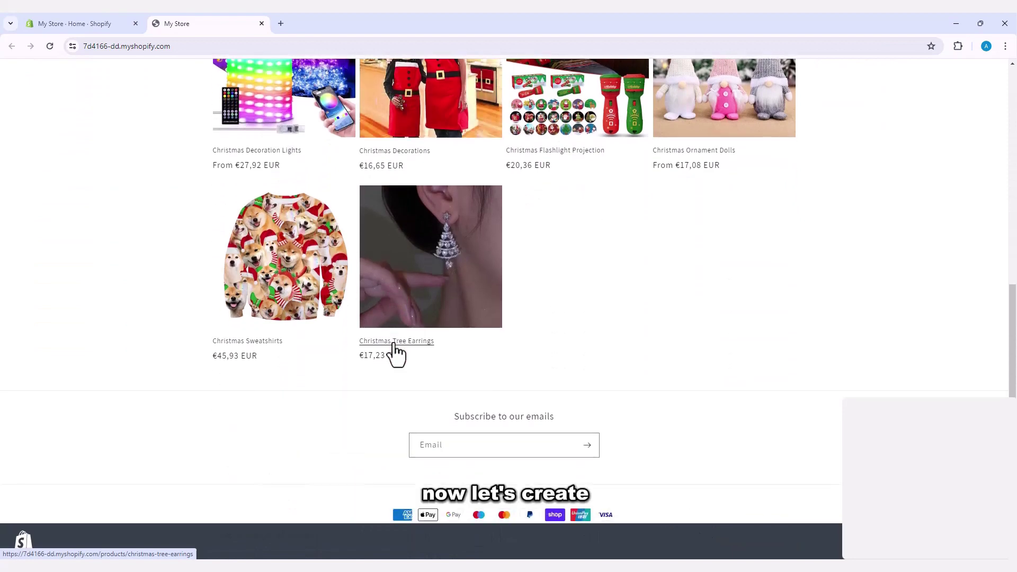
pyautogui.scroll(5, 394, 352)
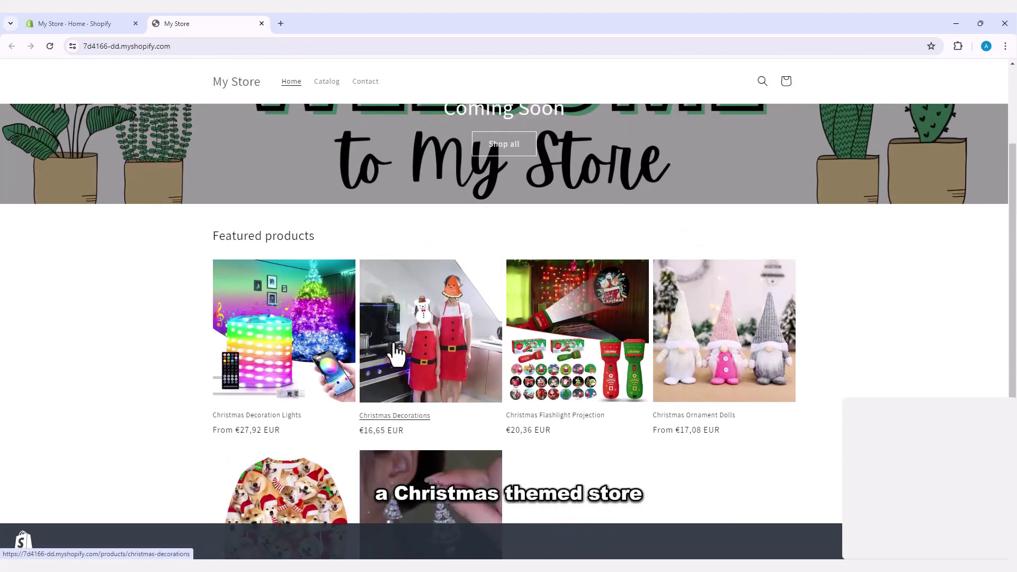
pyautogui.scroll(3, 395, 345)
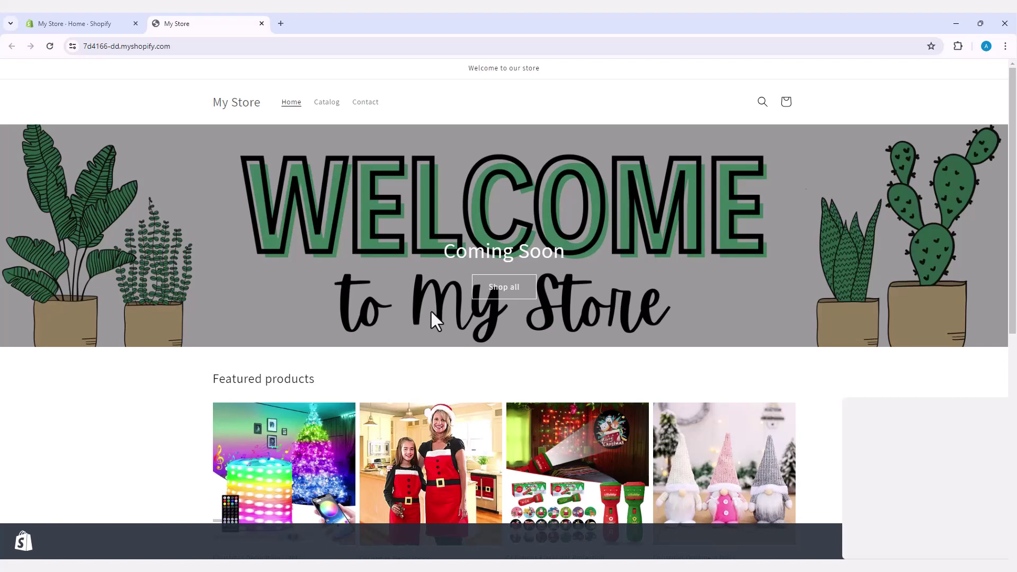
pyautogui.click(261, 24)
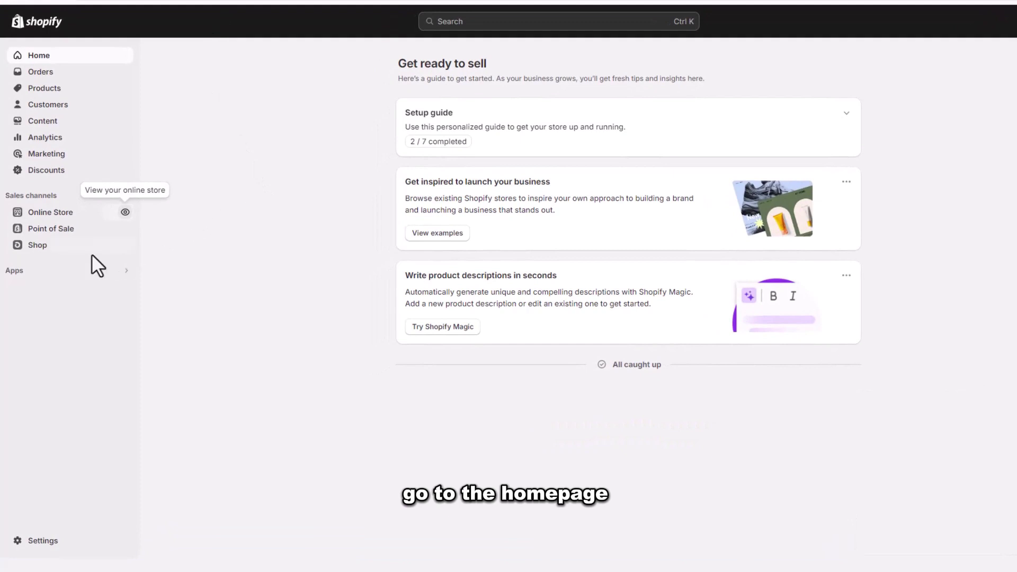
# Open the Shopify App Store by way of the recommended apps.
pyautogui.click(11, 273)
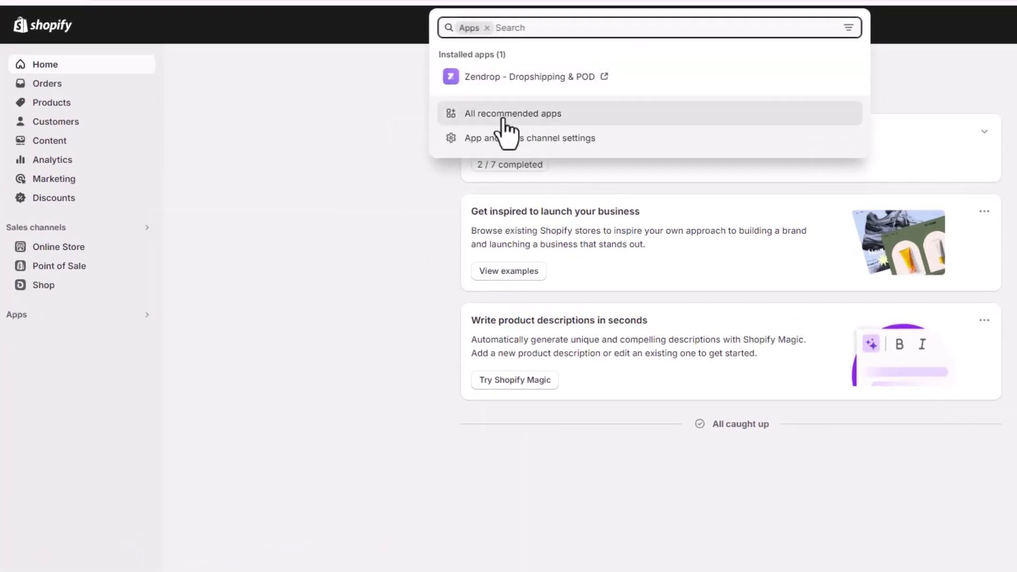
pyautogui.click(522, 117)
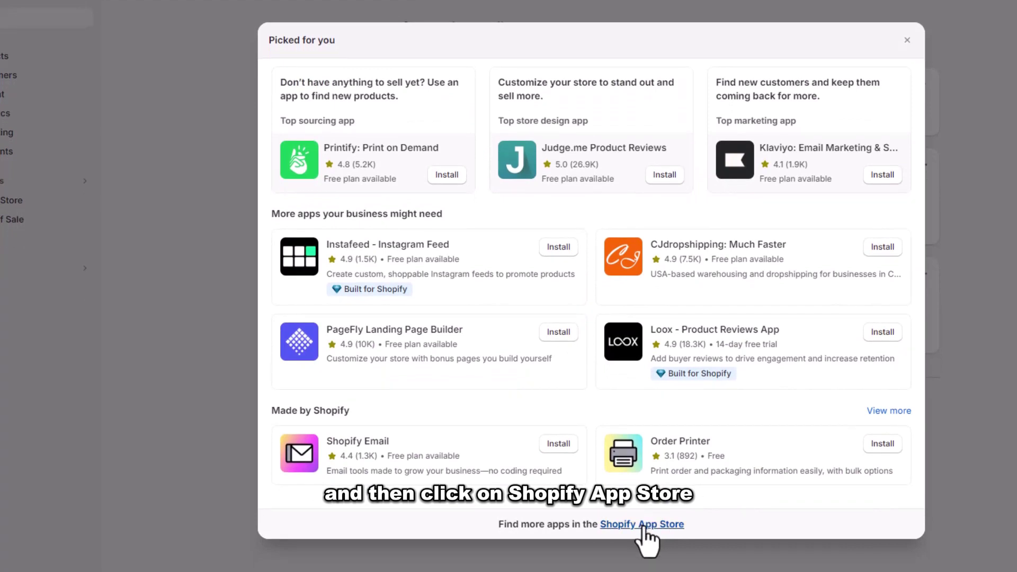
pyautogui.click(643, 525)
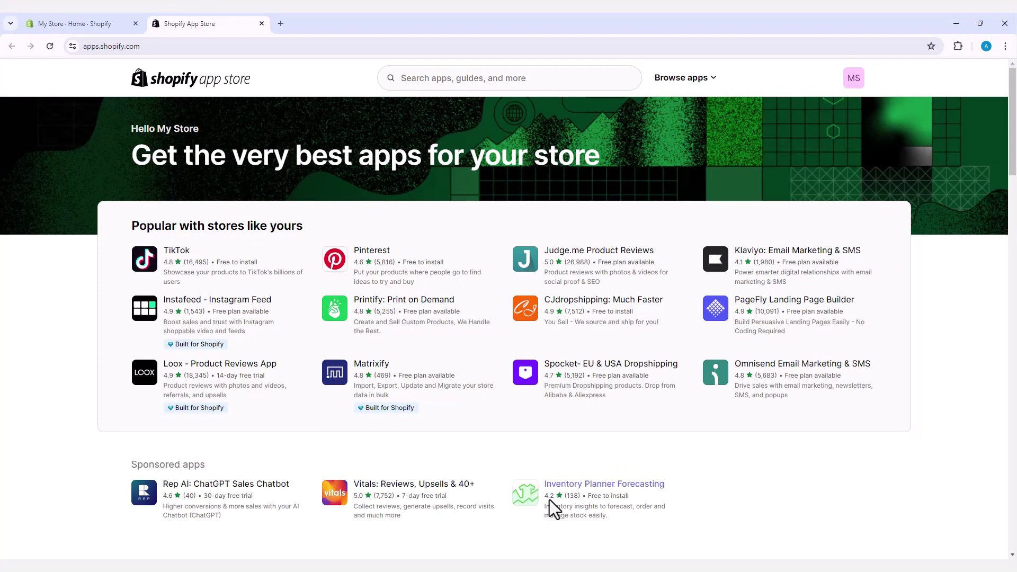
# Search the app store for "Christmass" and open the CBB White Christmas listing.
pyautogui.click(432, 83)
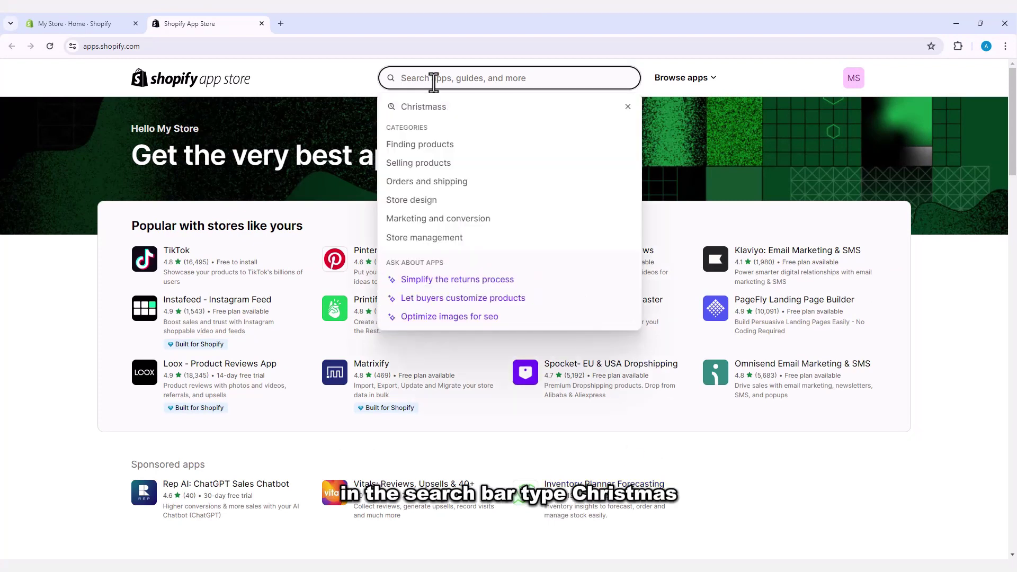
pyautogui.write('Ch')
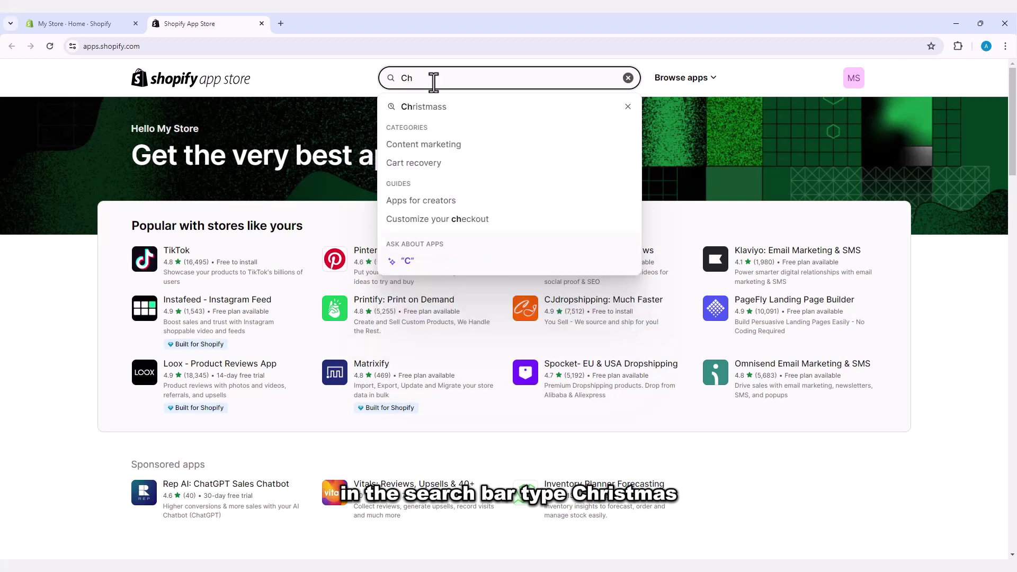
pyautogui.write('ristmass')
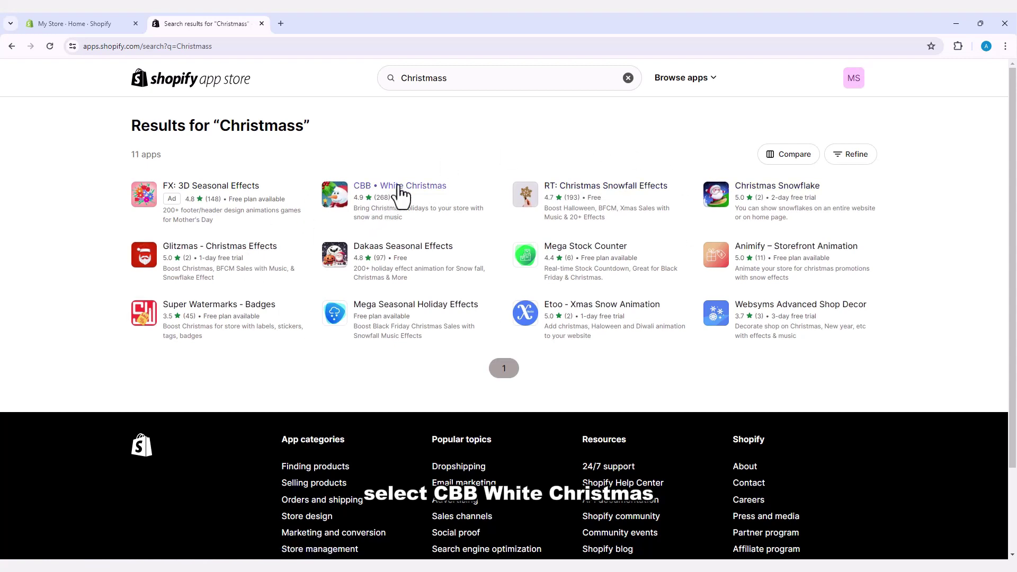
pyautogui.click(398, 186)
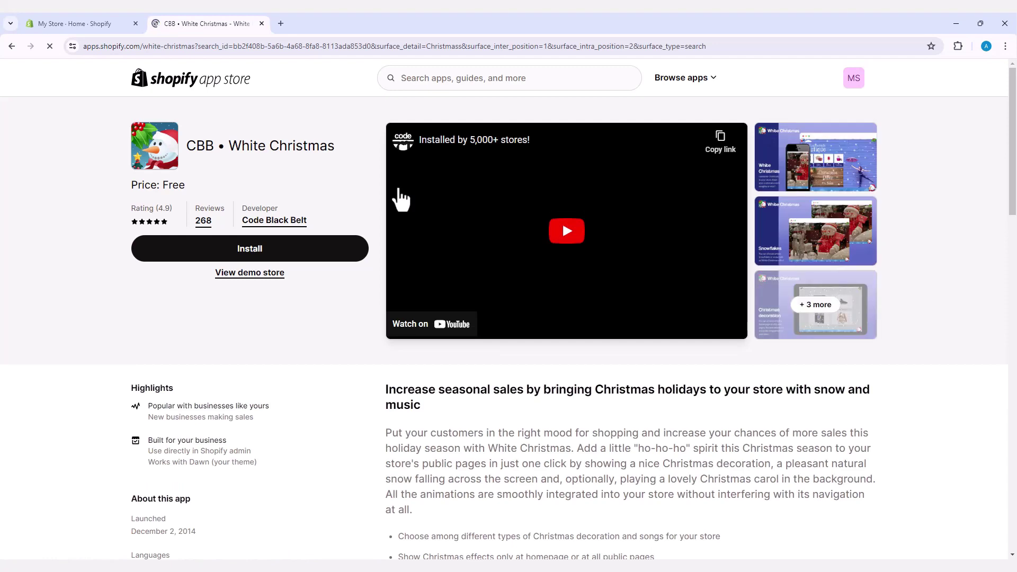
# Examine the White Christmas listing's headline, description, feature list, reviews and developer details.
pyautogui.scroll(-3, 366, 284)
pyautogui.scroll(-10, 366, 285)
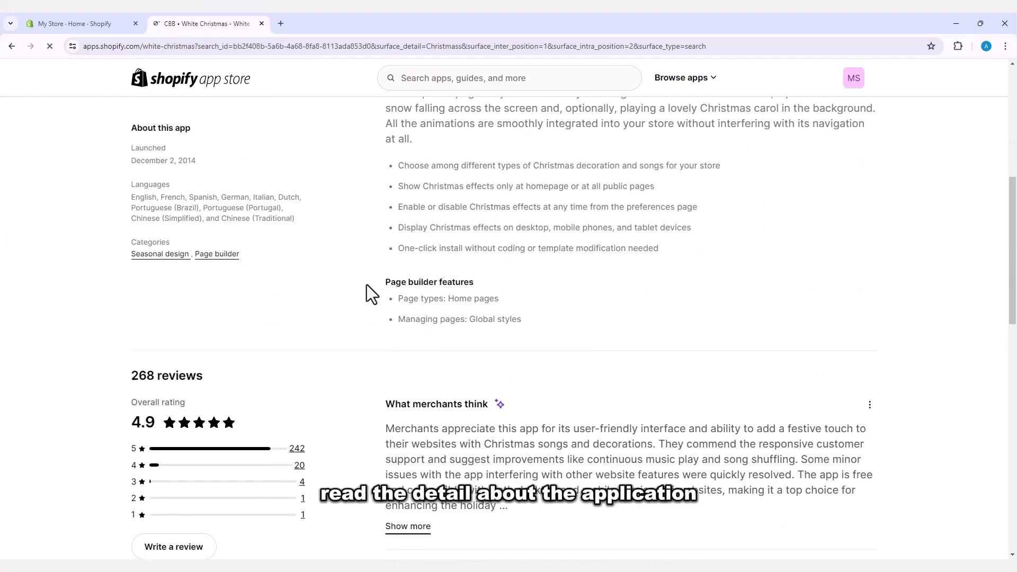
pyautogui.scroll(-7, 366, 285)
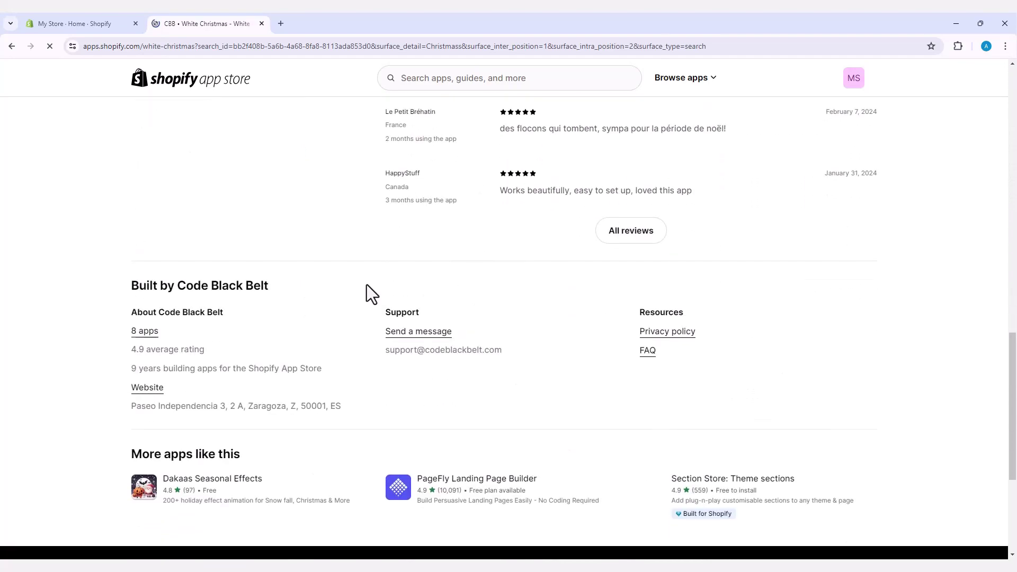
pyautogui.scroll(4, 368, 295)
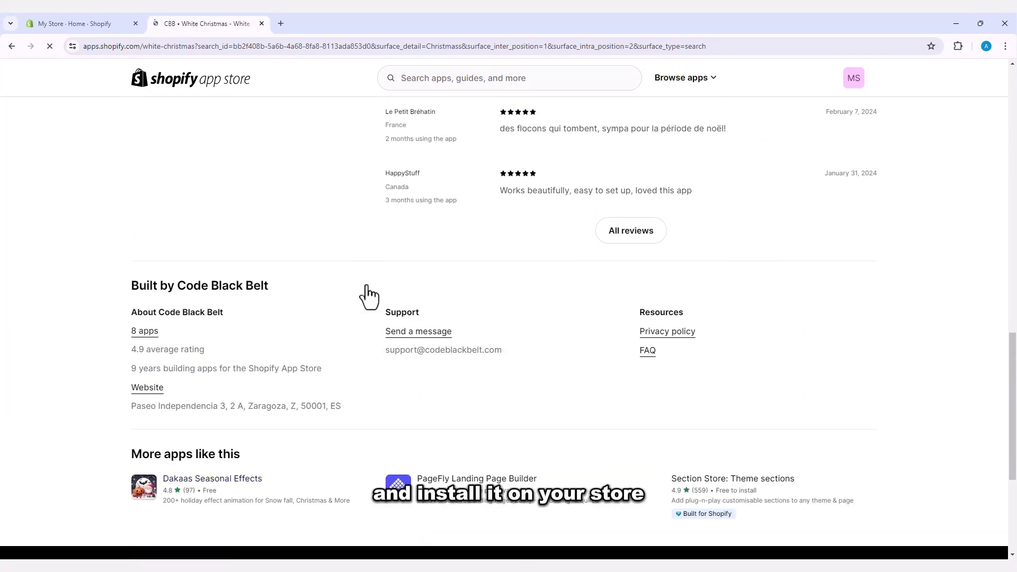
pyautogui.scroll(20, 366, 286)
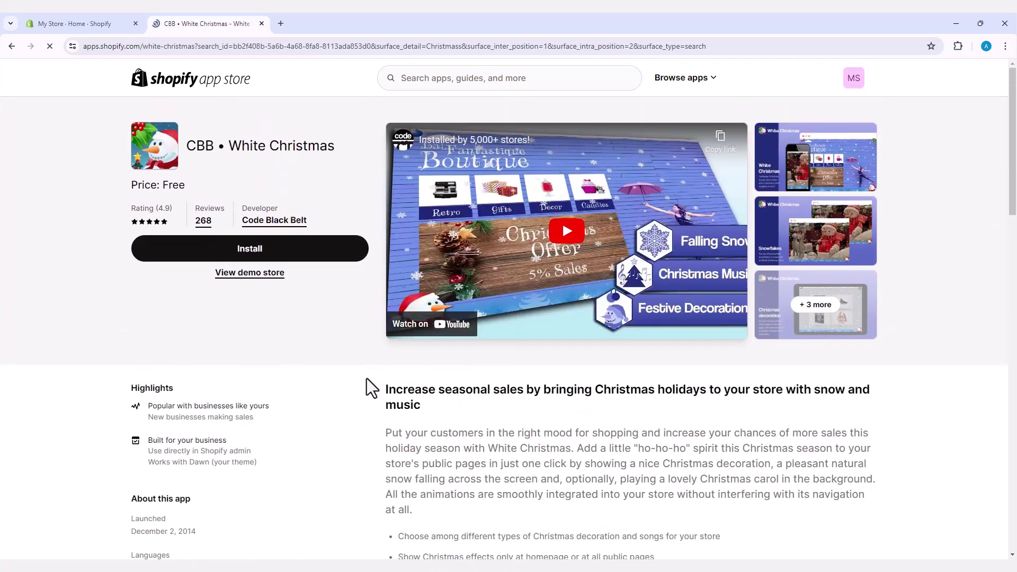
pyautogui.moveTo(385, 390); pyautogui.dragTo(419, 410)
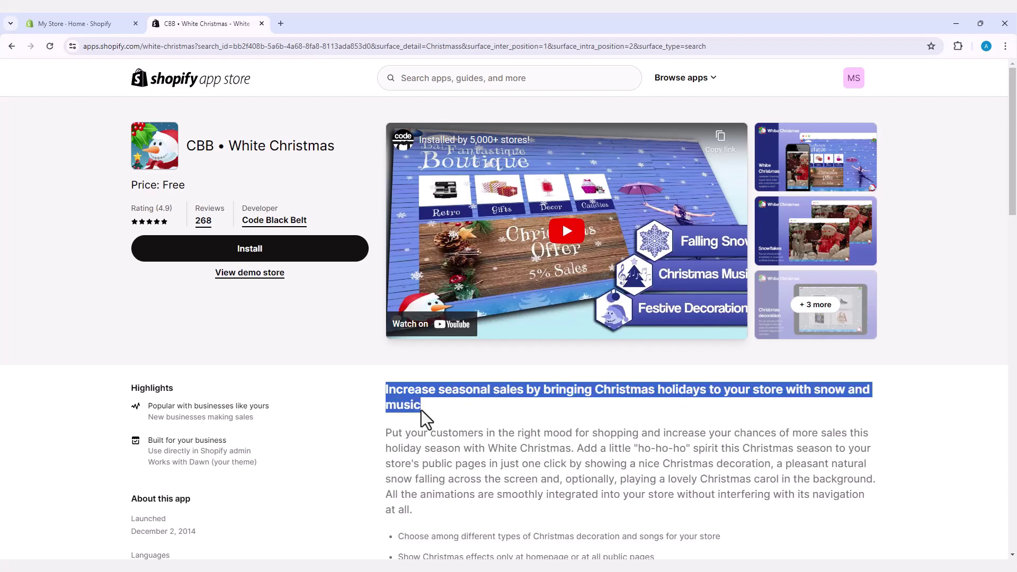
pyautogui.click(424, 411)
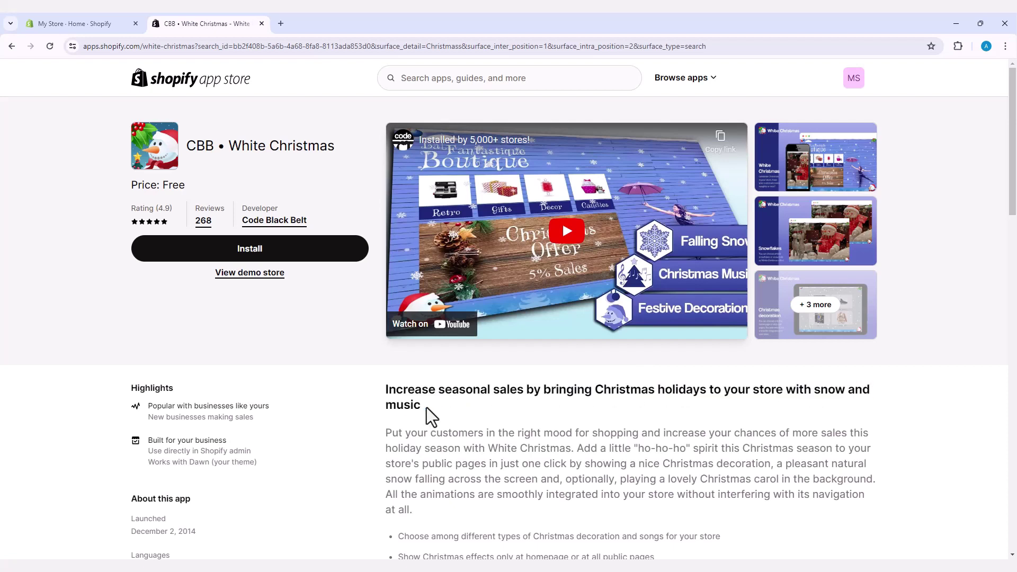
pyautogui.scroll(-1, 427, 408)
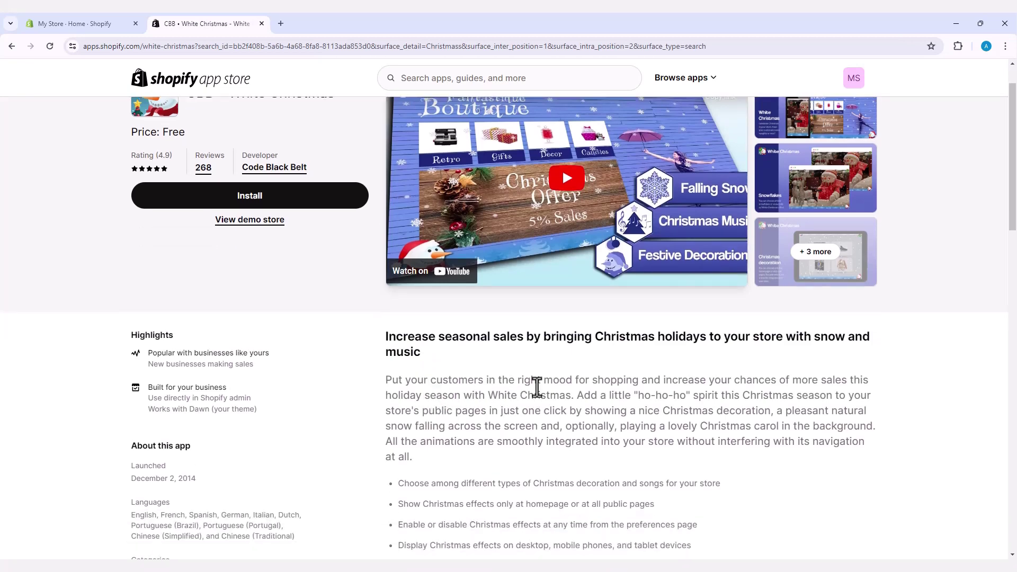
pyautogui.scroll(-1, 556, 386)
pyautogui.scroll(-5, 557, 386)
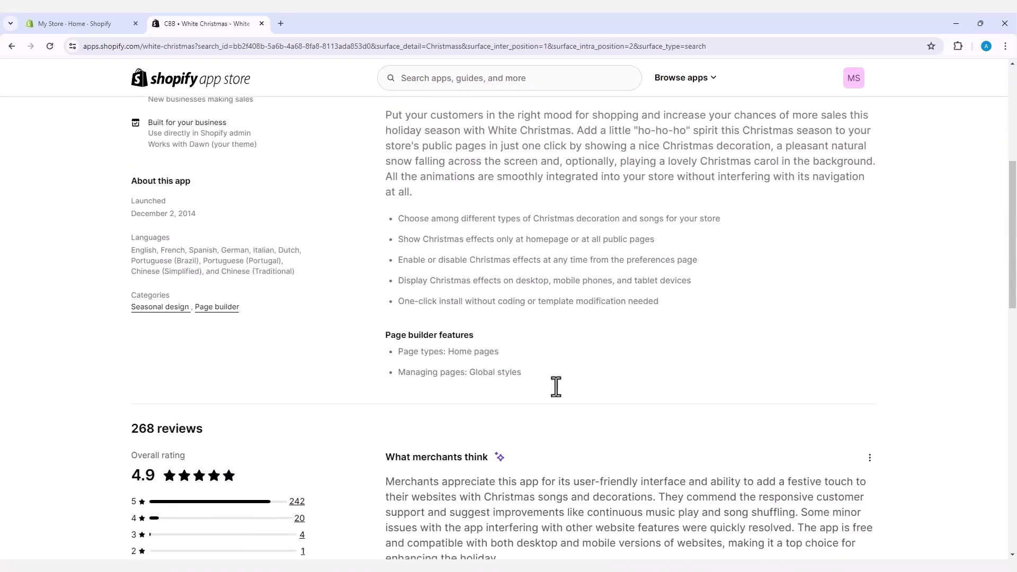
pyautogui.scroll(5, 556, 386)
pyautogui.scroll(1, 557, 386)
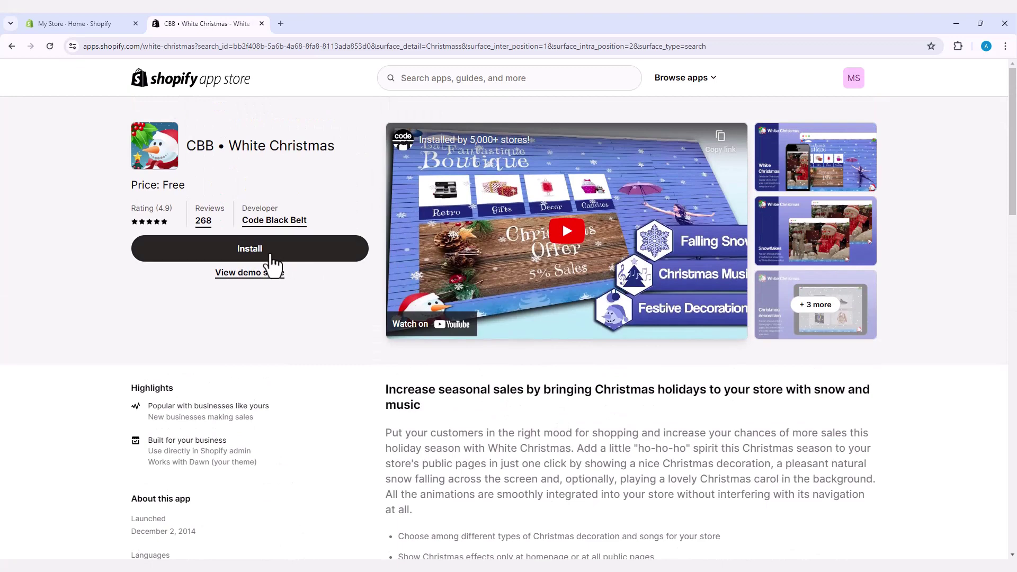
# Install the White Christmas app on the store, granting the requested access, and continue to its home page.
pyautogui.click(254, 258)
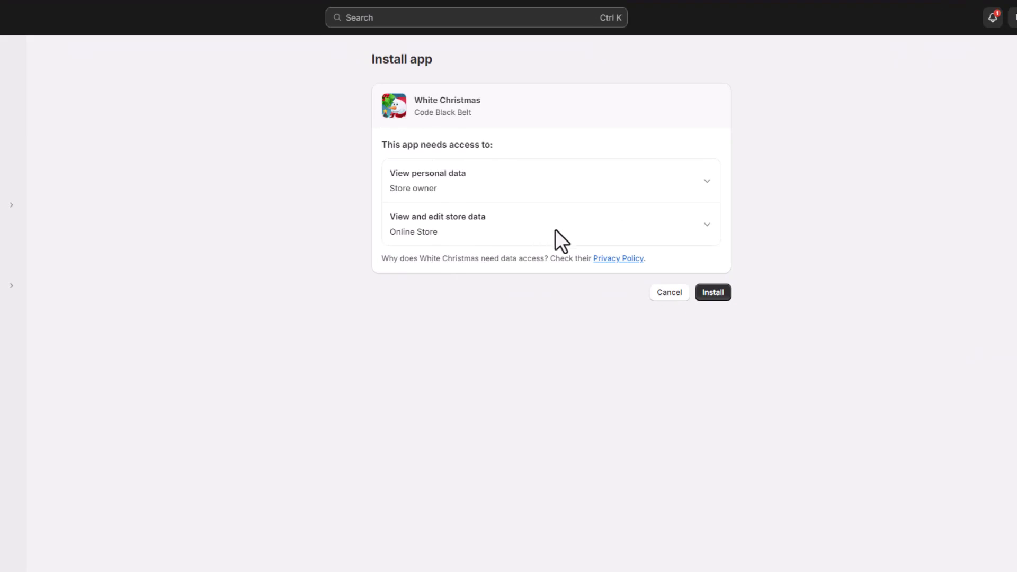
pyautogui.click(708, 293)
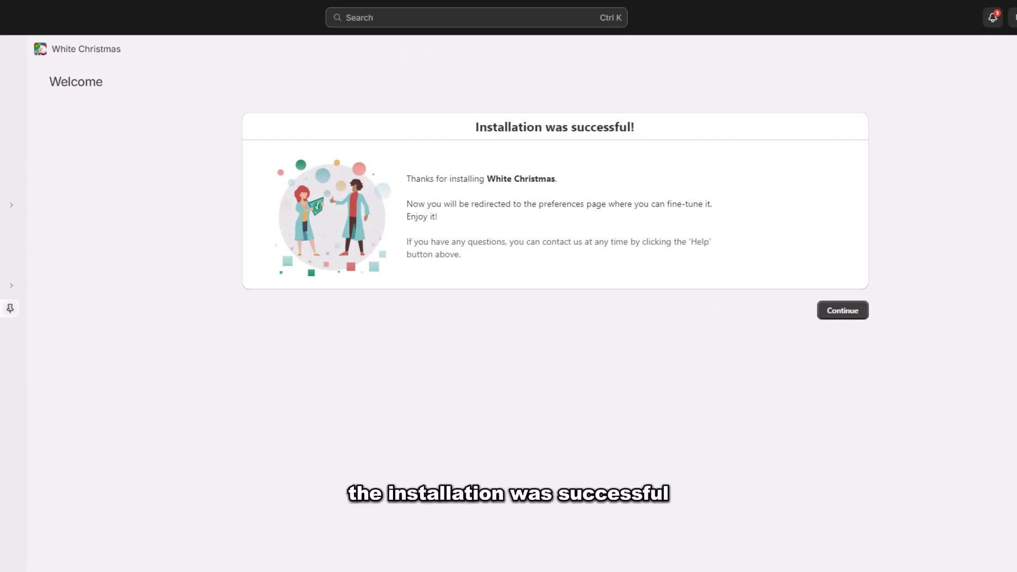
pyautogui.moveTo(476, 130); pyautogui.dragTo(656, 128)
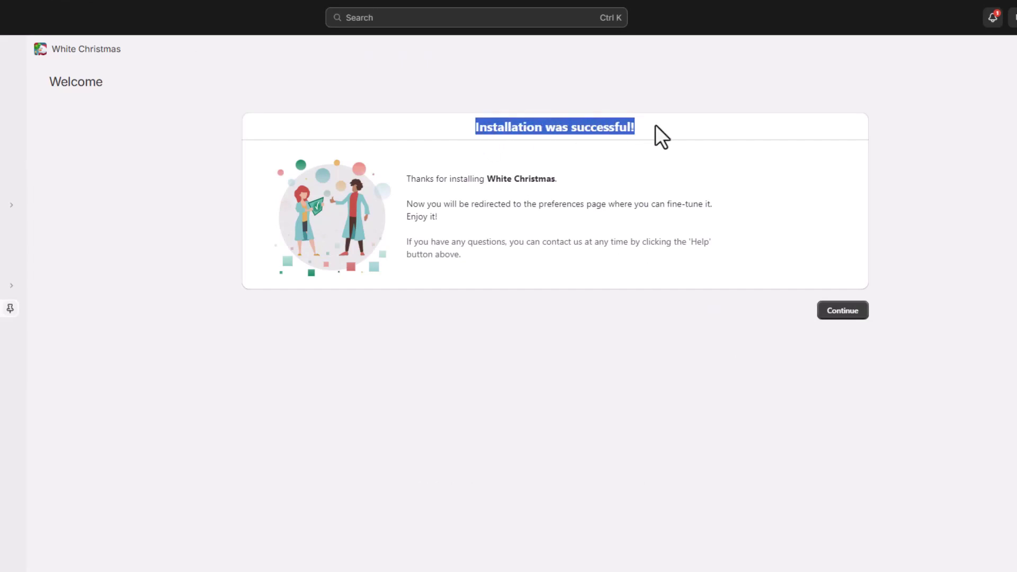
pyautogui.click(656, 126)
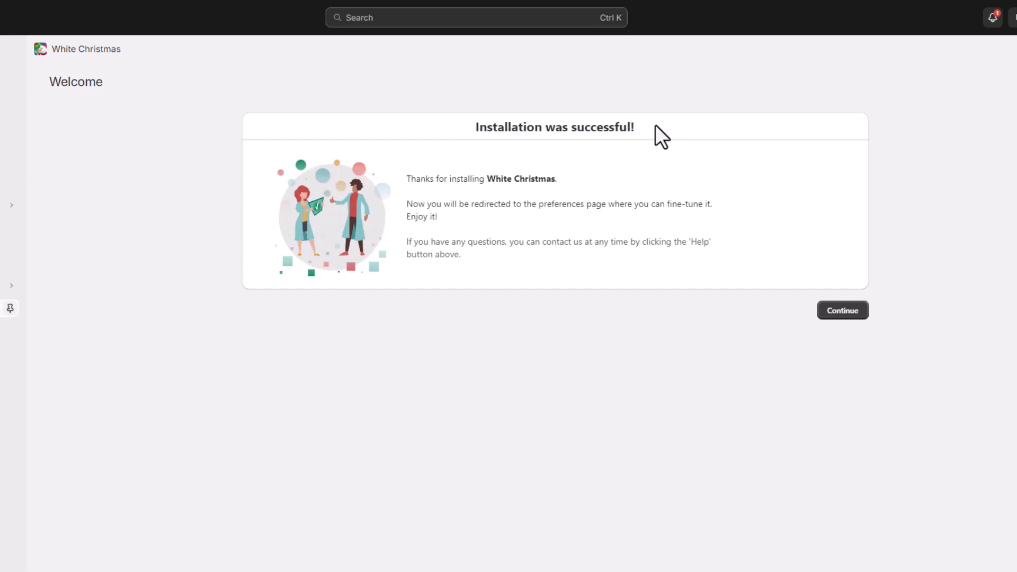
pyautogui.click(838, 313)
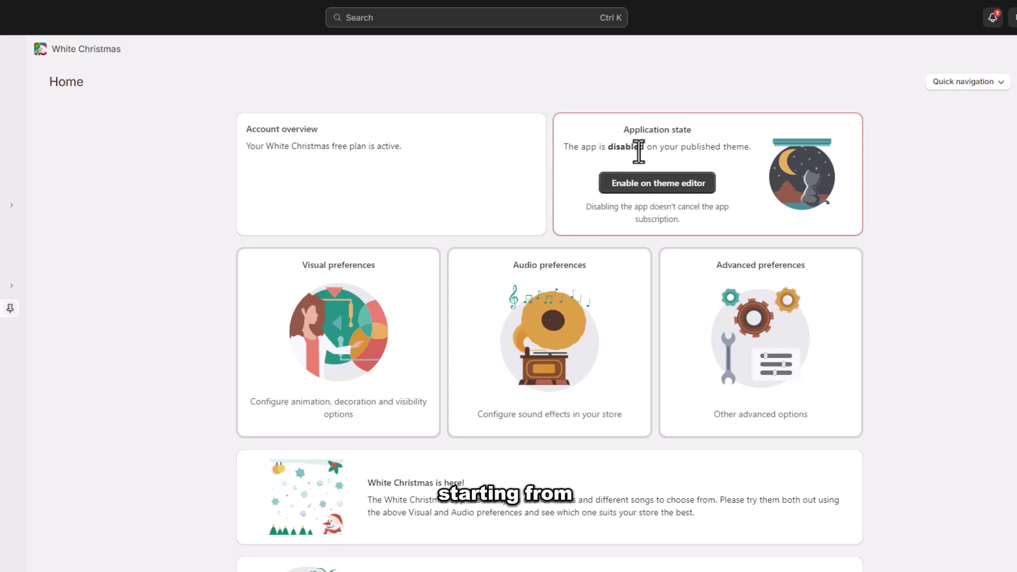
# Enable the White Christmas app embed for the Dawn theme in the theme editor, switching it off and on again.
pyautogui.click(652, 185)
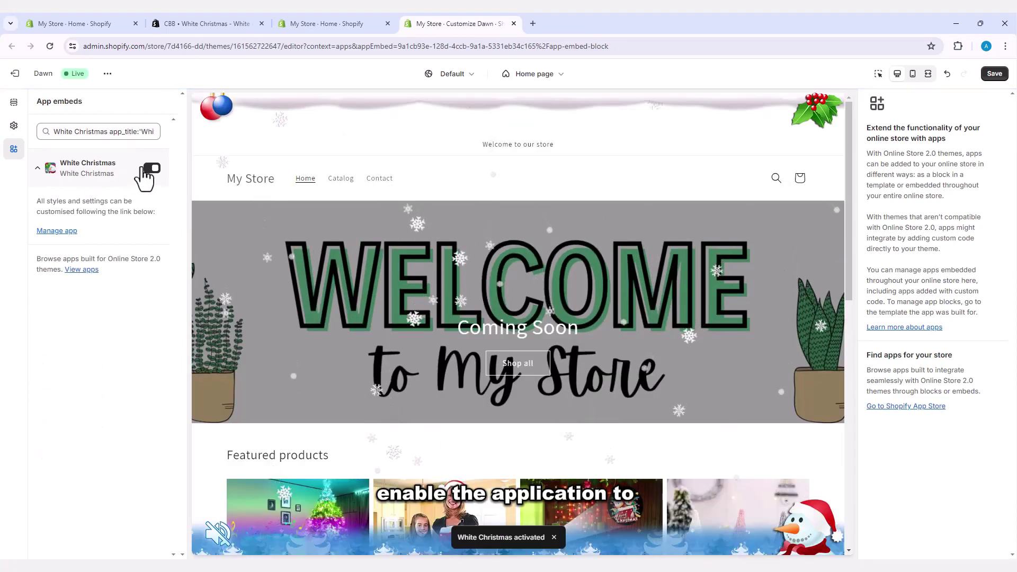
pyautogui.click(152, 168)
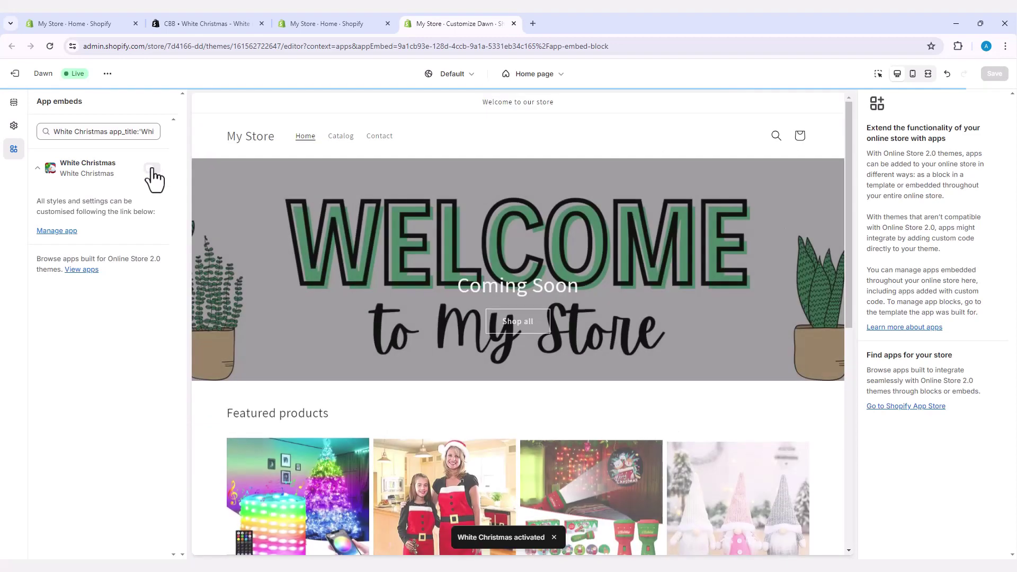
pyautogui.click(151, 168)
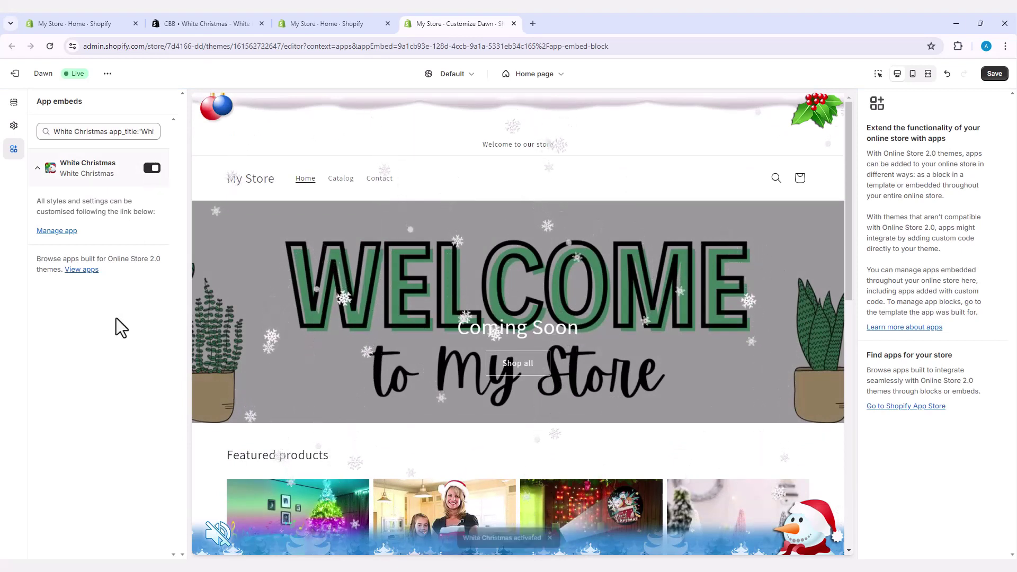
# Turn on the Christmas music in the theme preview and check the decorations over the featured products.
pyautogui.click(217, 535)
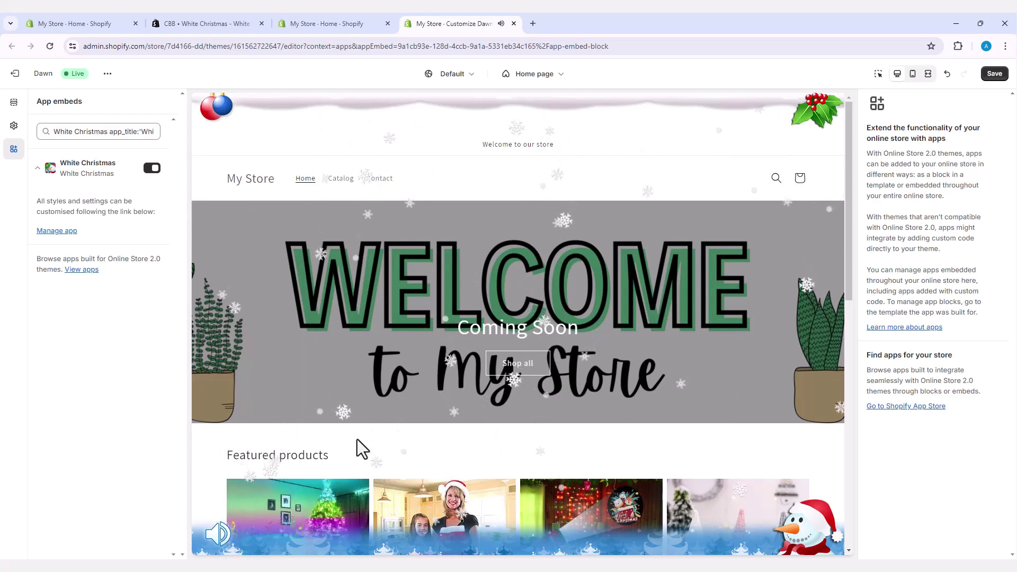
pyautogui.scroll(-1, 357, 439)
pyautogui.scroll(-2, 357, 441)
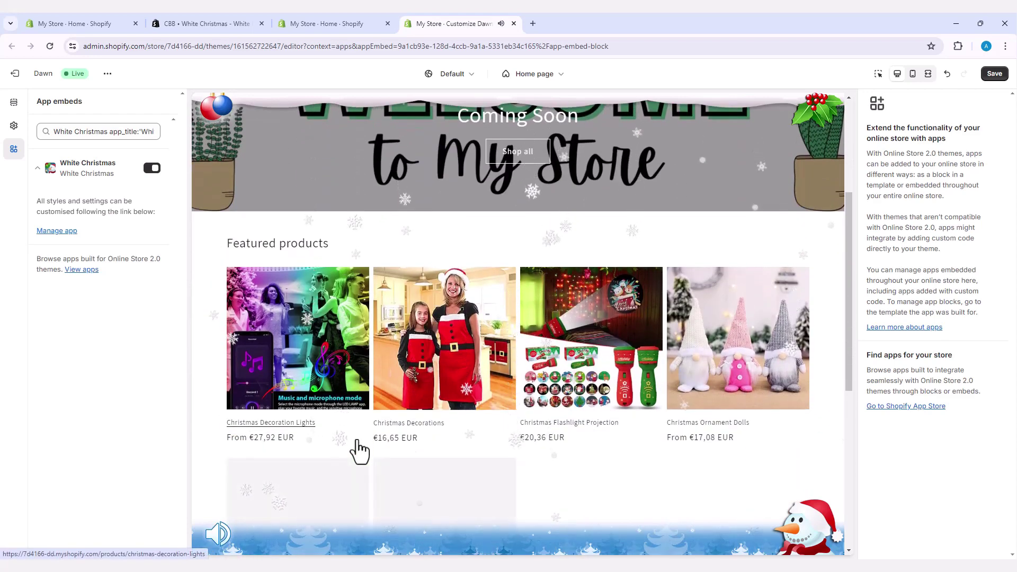
pyautogui.scroll(-3, 359, 450)
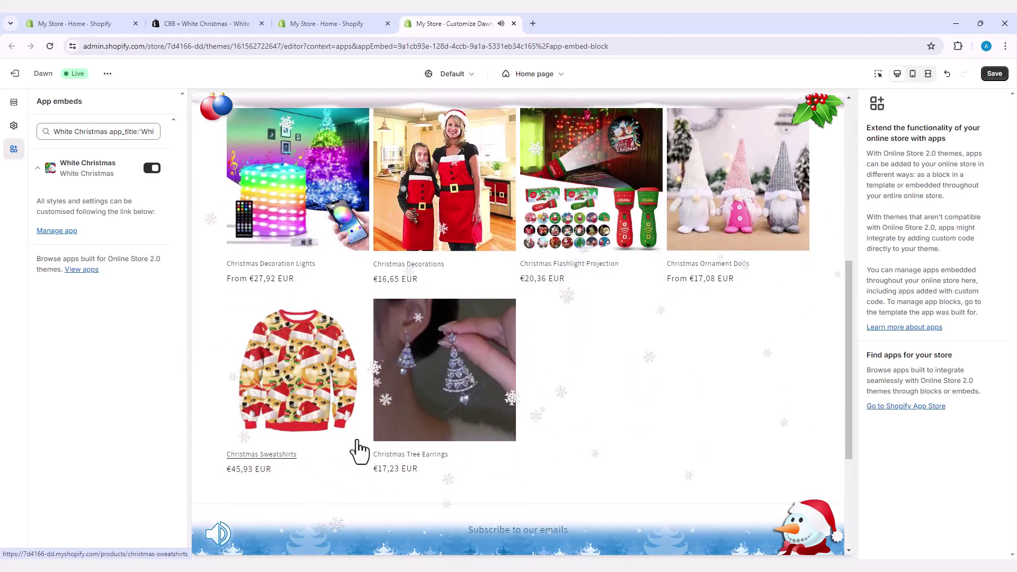
# Mute the Christmas music in the theme preview and save the Dawn theme changes.
pyautogui.scroll(2, 360, 451)
pyautogui.scroll(5, 359, 451)
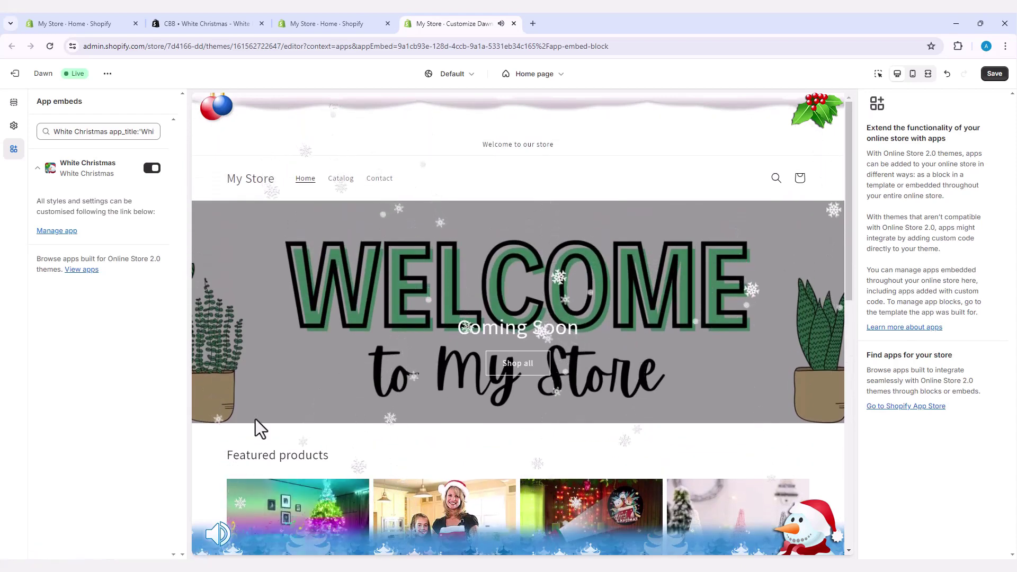
pyautogui.click(219, 539)
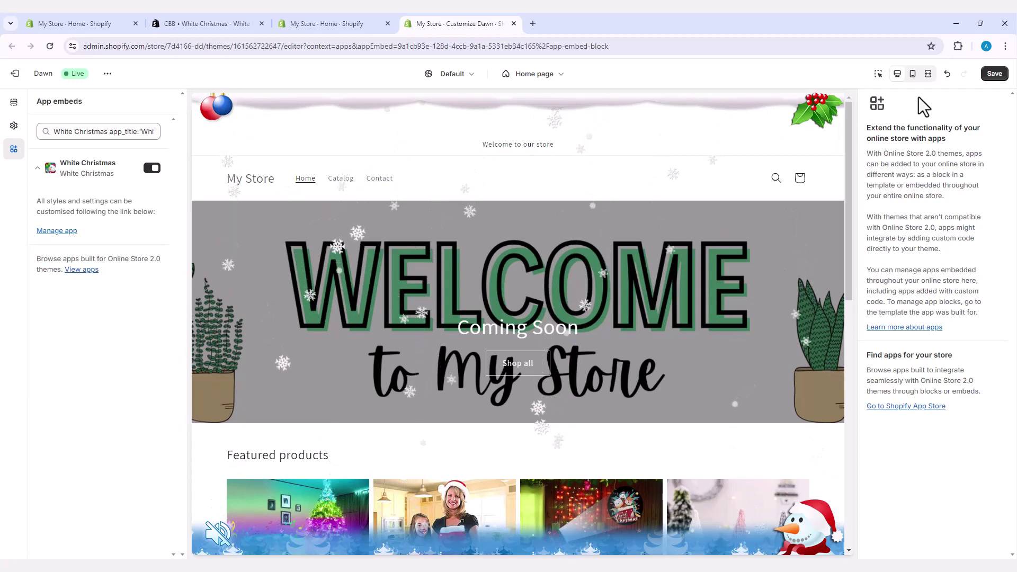
pyautogui.click(991, 75)
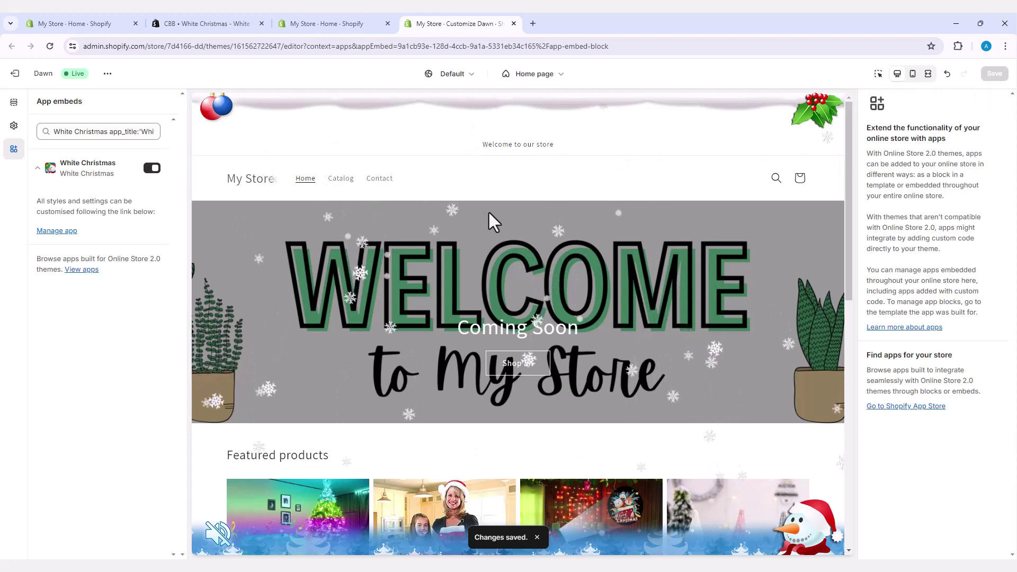
# Refresh the White Christmas dashboard's application state and review the options in the visual preferences.
pyautogui.click(363, 27)
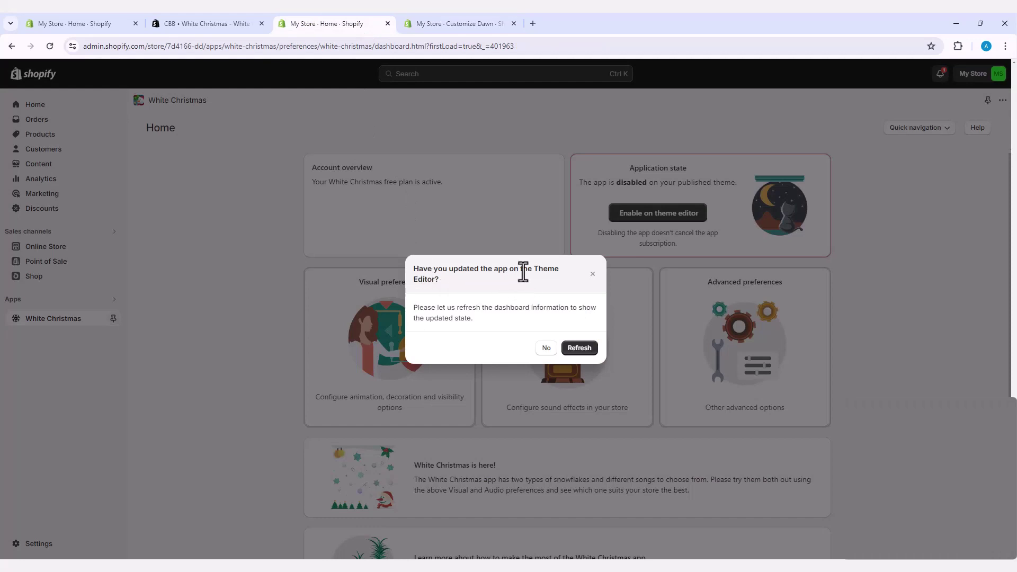
pyautogui.click(579, 349)
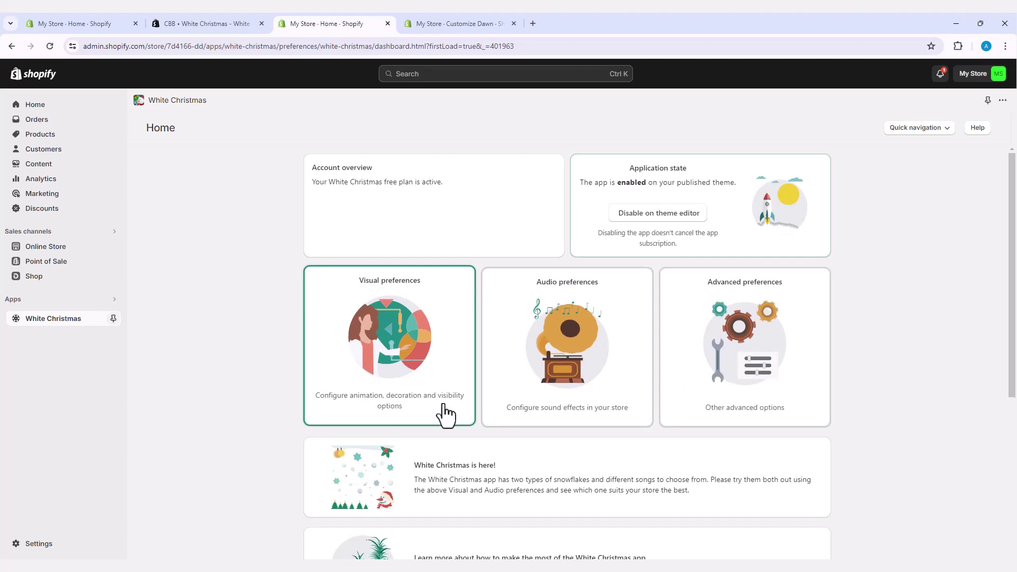
pyautogui.click(416, 396)
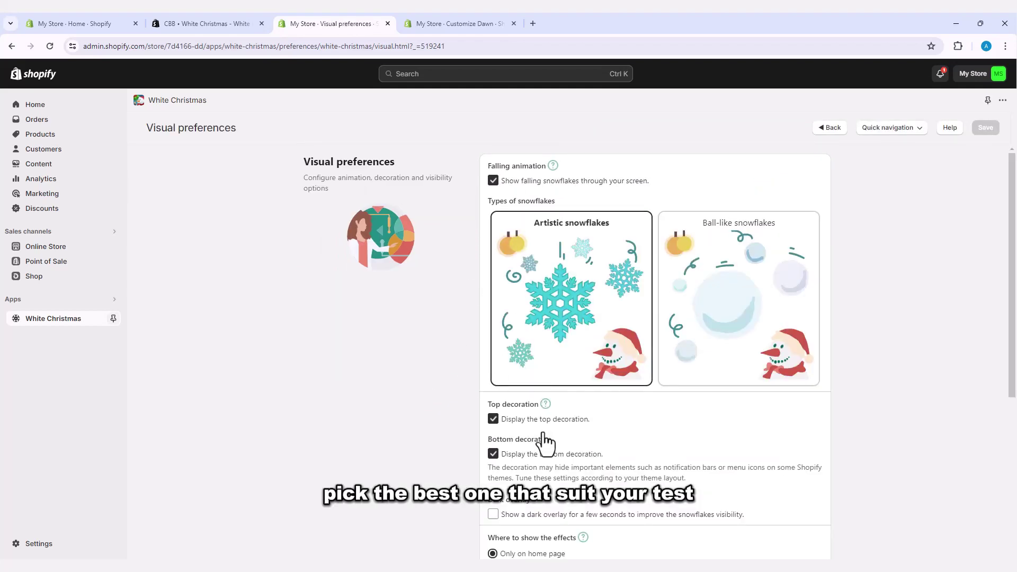
pyautogui.scroll(-3, 546, 440)
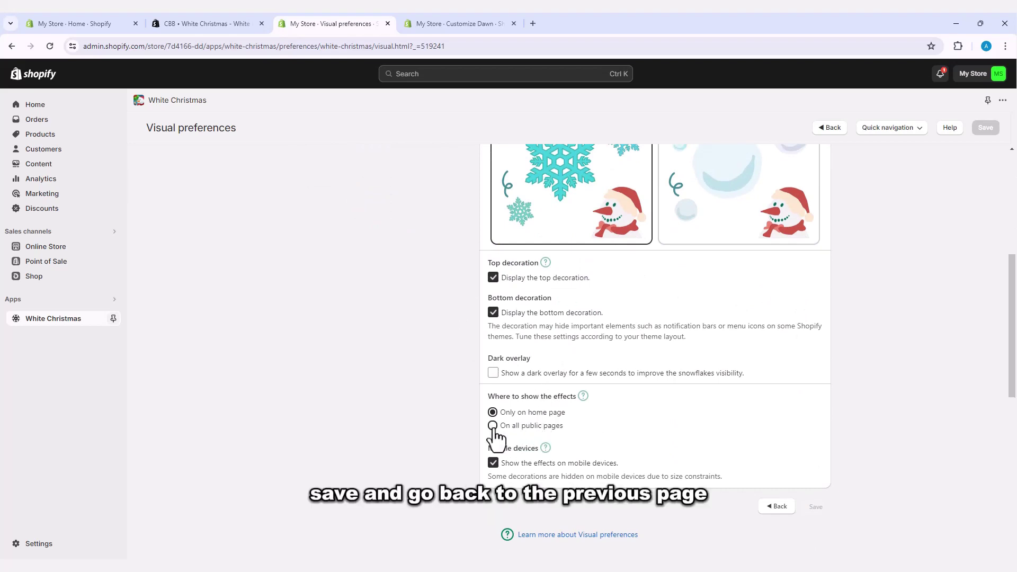
pyautogui.scroll(3, 534, 420)
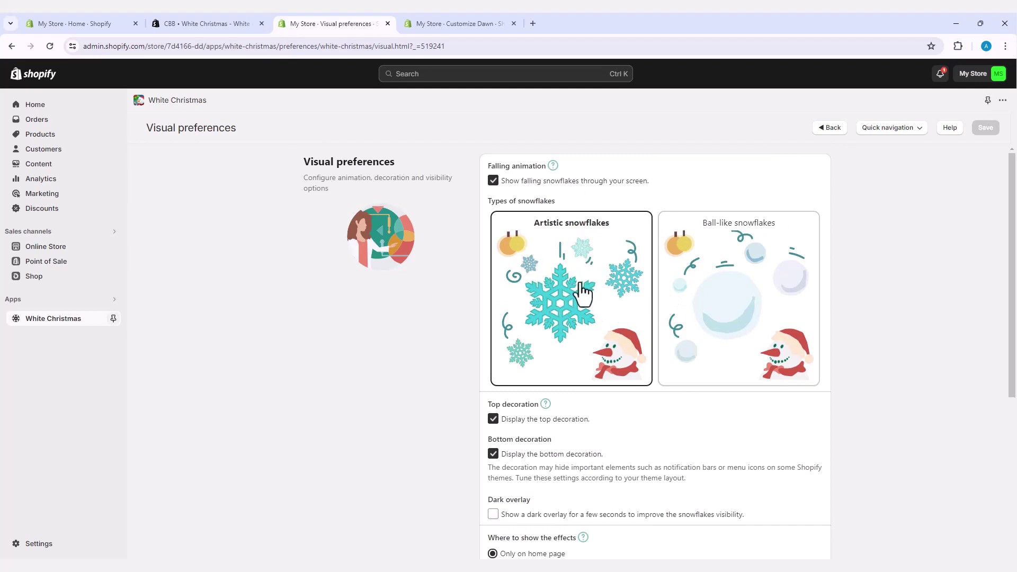
# Try the ball-like snowflakes as the falling animation and switch back to artistic snowflakes.
pyautogui.click(747, 342)
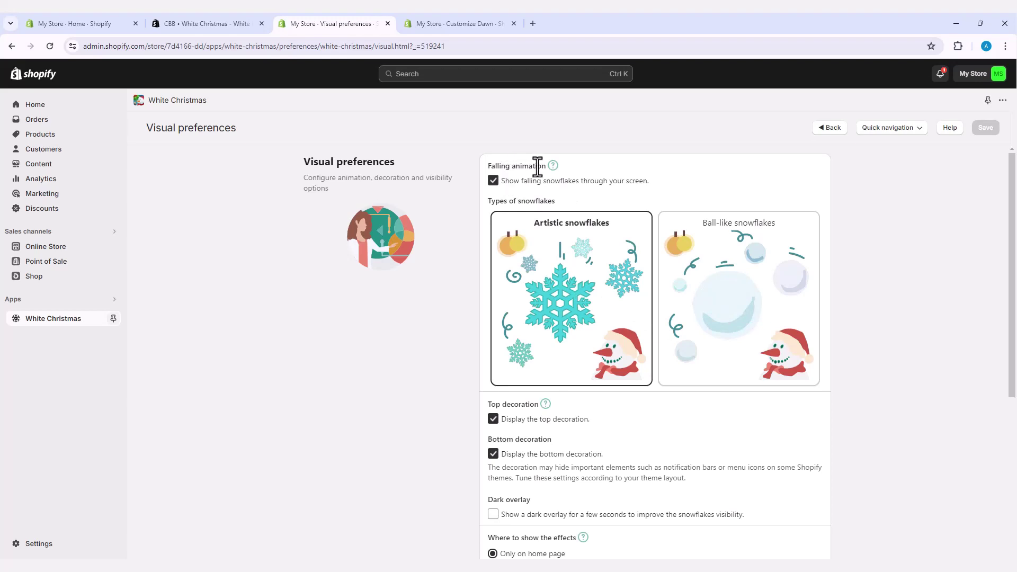
pyautogui.click(698, 322)
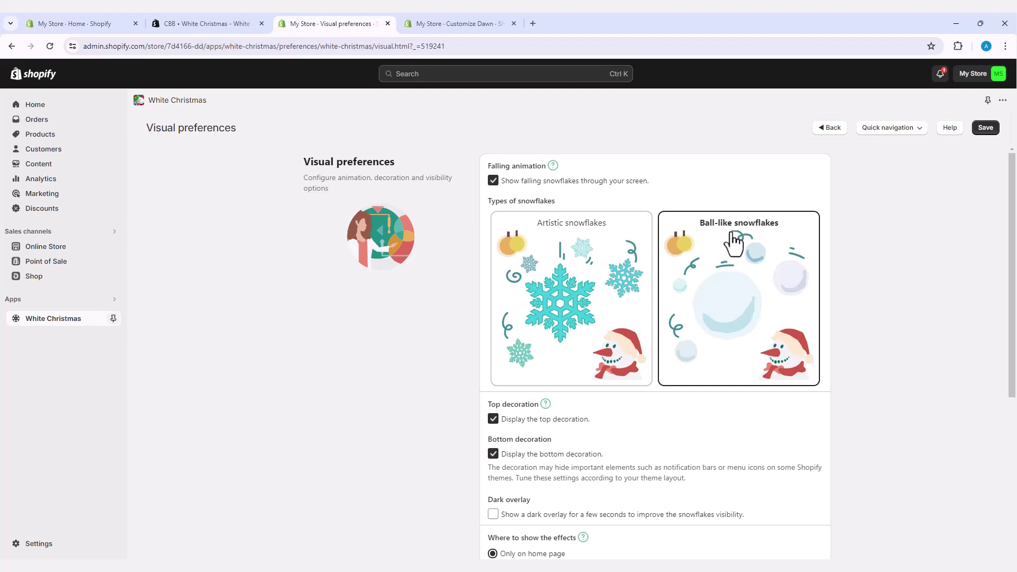
pyautogui.click(598, 334)
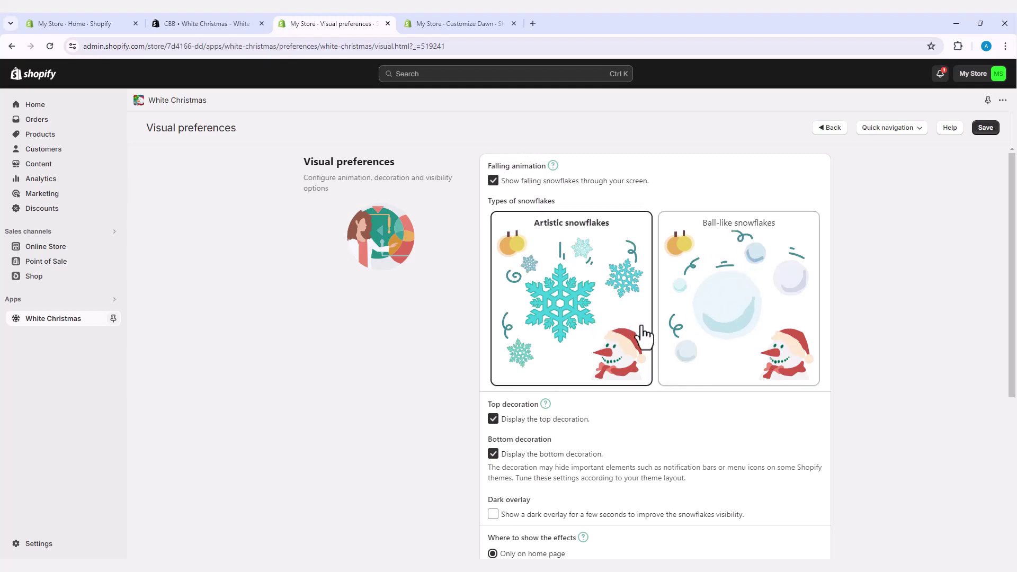
pyautogui.click(732, 342)
pyautogui.click(598, 350)
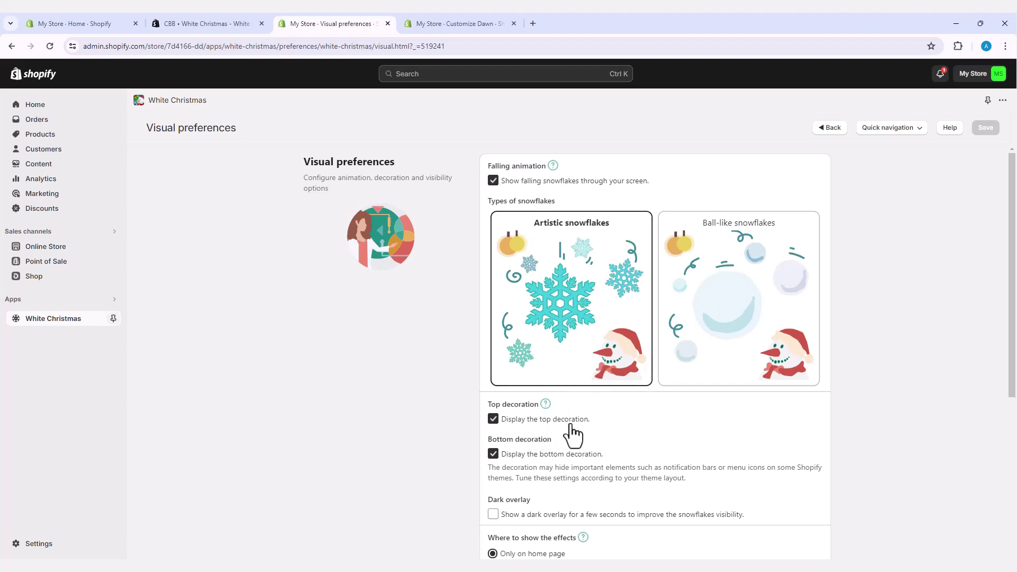
# Try the top and bottom decoration, dark overlay and mobile devices options, restoring their original settings.
pyautogui.click(493, 422)
pyautogui.click(494, 454)
pyautogui.scroll(-2, 546, 470)
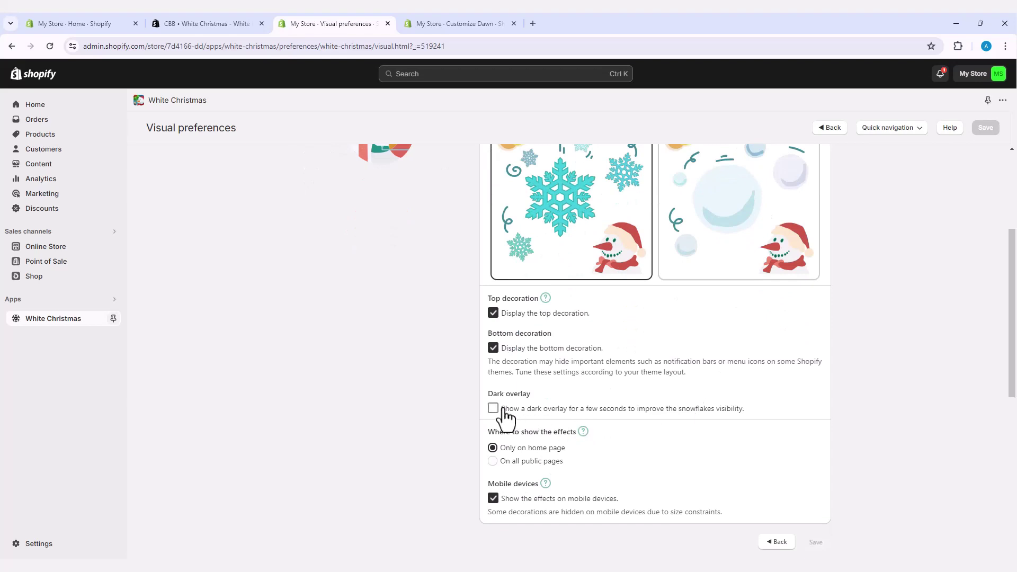
pyautogui.click(493, 410)
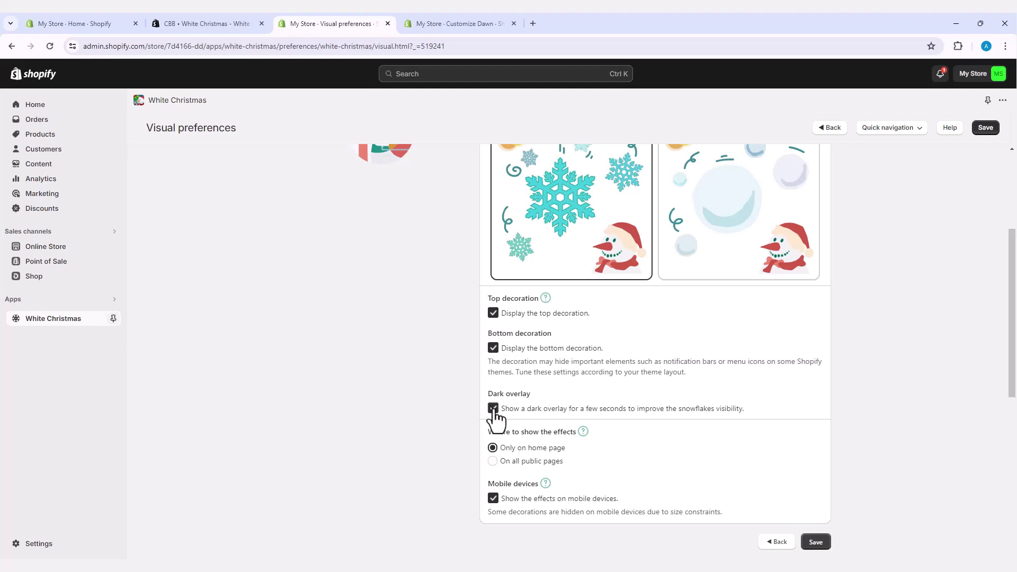
pyautogui.click(494, 410)
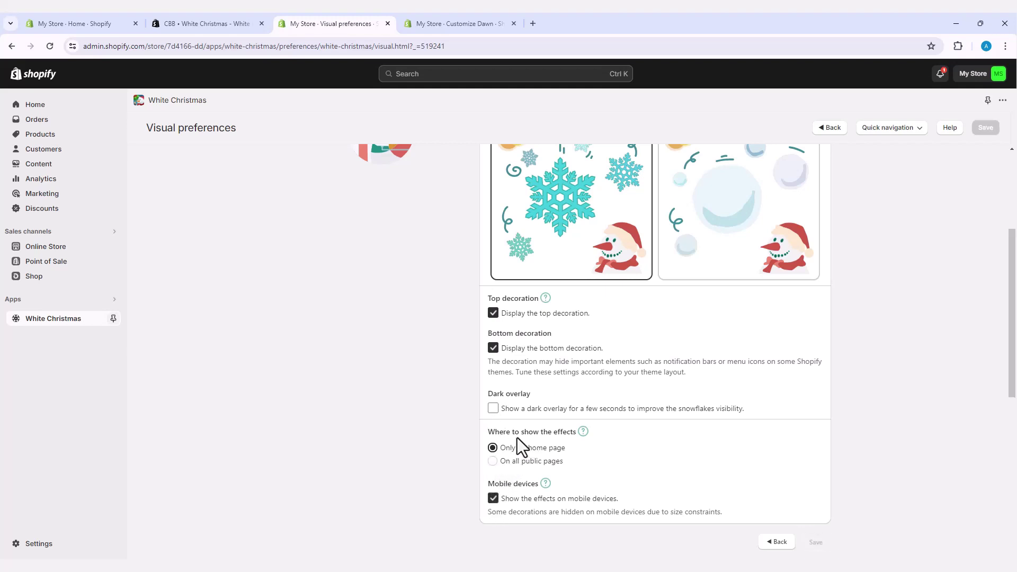
pyautogui.click(494, 499)
pyautogui.scroll(2, 636, 488)
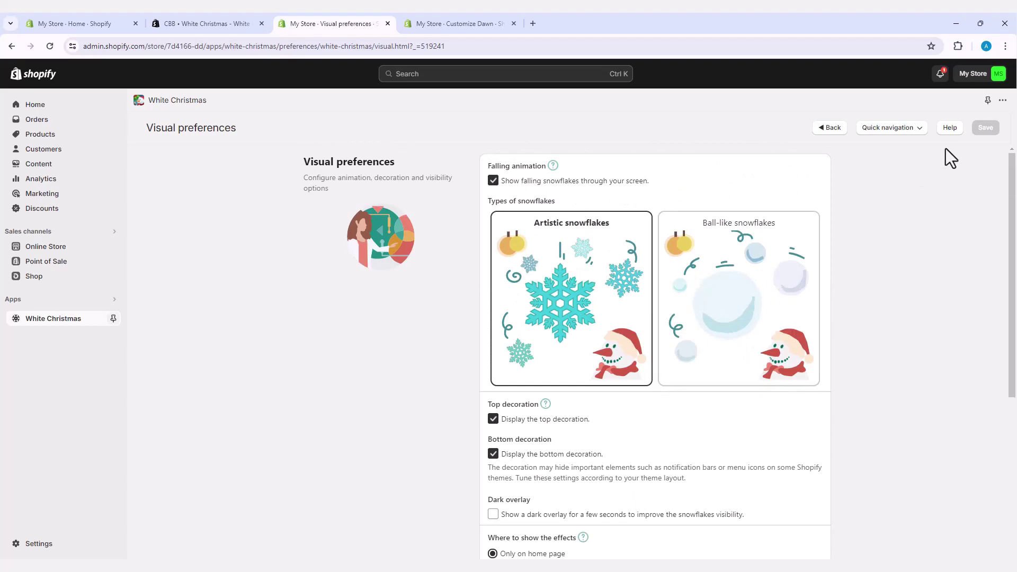
# Set the snowflake type to Ball-like snowflakes, save the visual preferences and return to the app's home page.
pyautogui.click(722, 341)
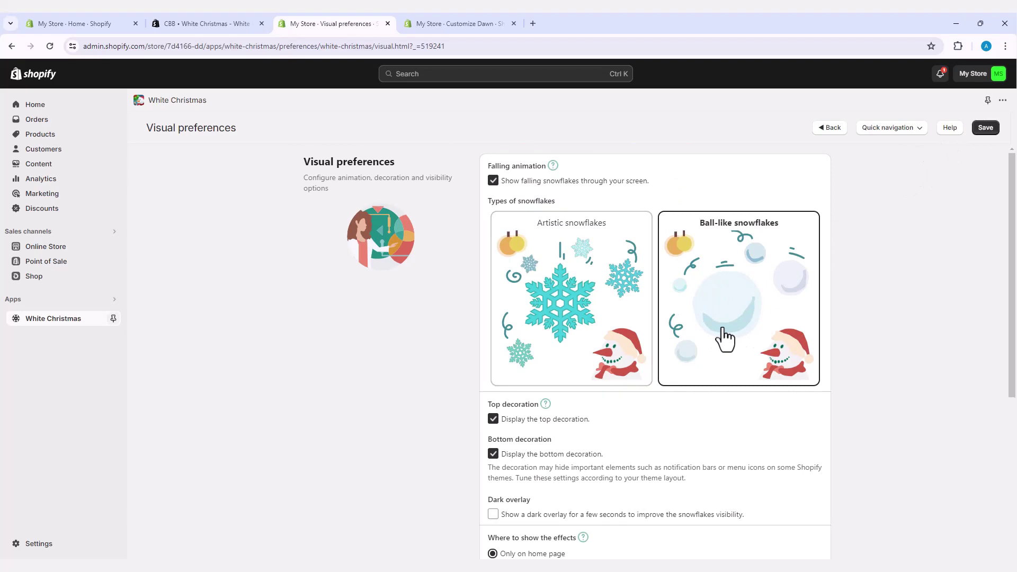
pyautogui.click(986, 129)
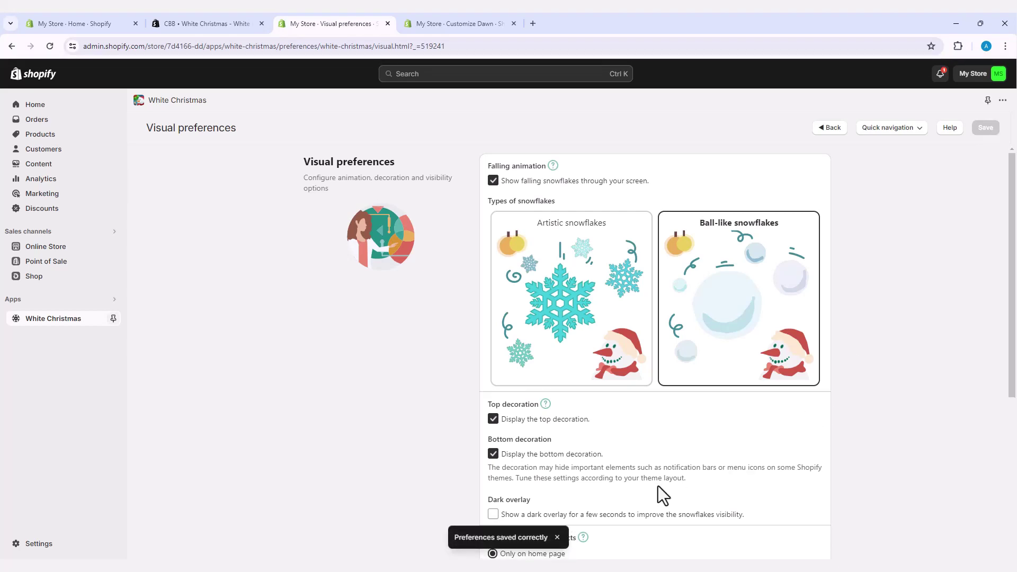
pyautogui.click(557, 538)
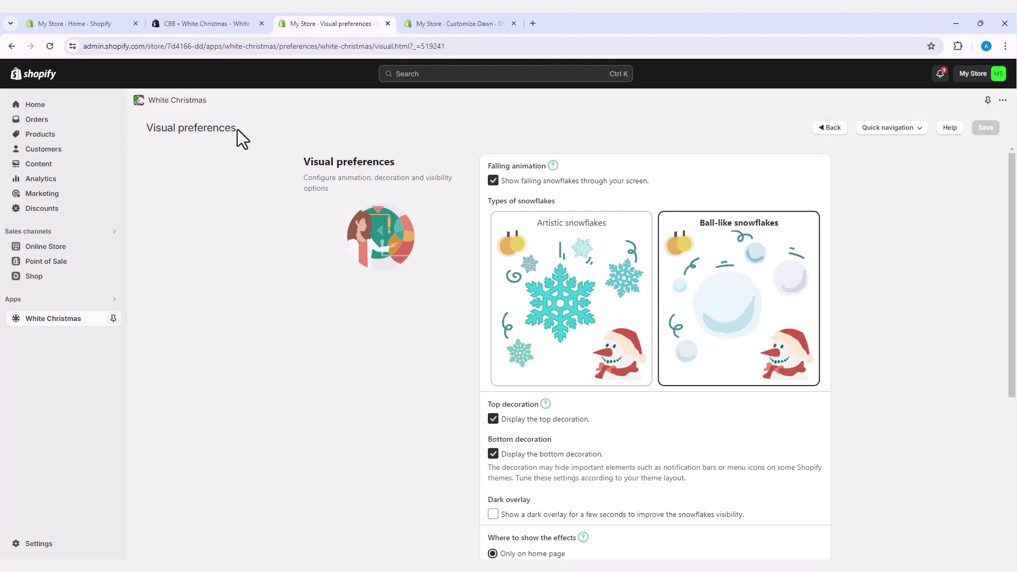
pyautogui.click(832, 128)
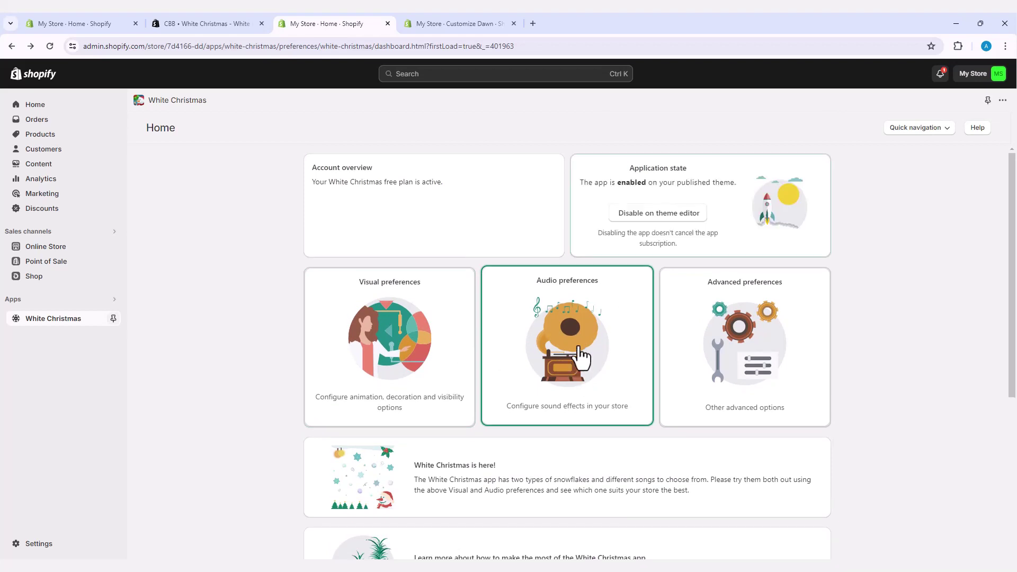
# Open the audio preferences and switch the background music off and on again.
pyautogui.click(582, 358)
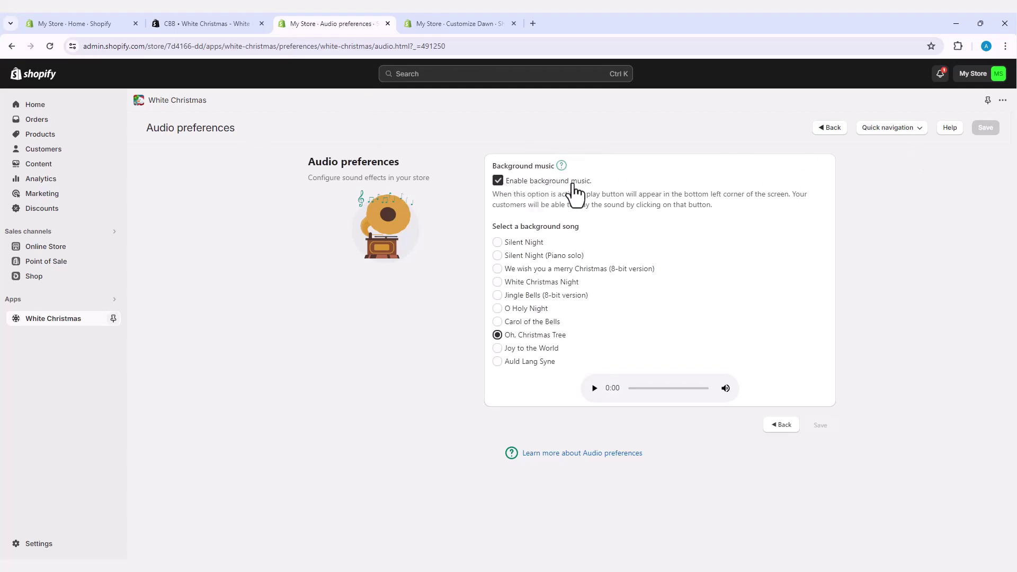
pyautogui.click(499, 183)
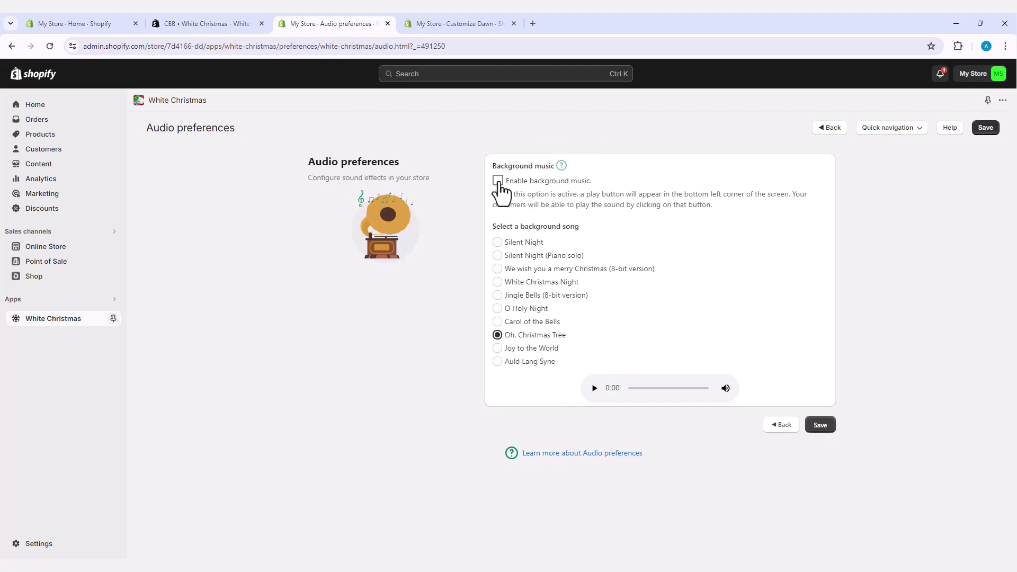
pyautogui.click(499, 183)
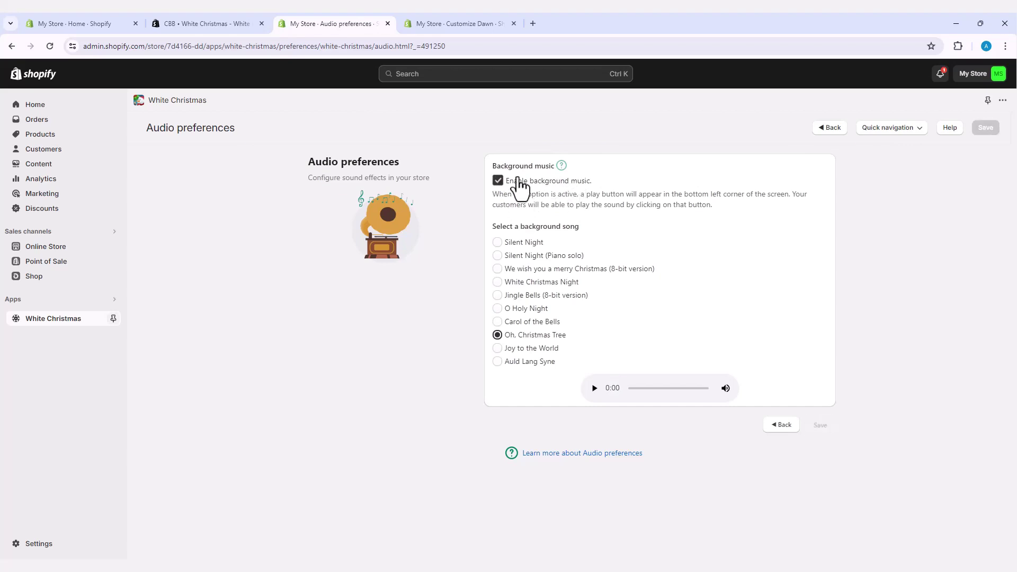
# Try Silent Night as the background song and play previews of Oh, Christmas Tree and Joy to the World.
pyautogui.click(497, 242)
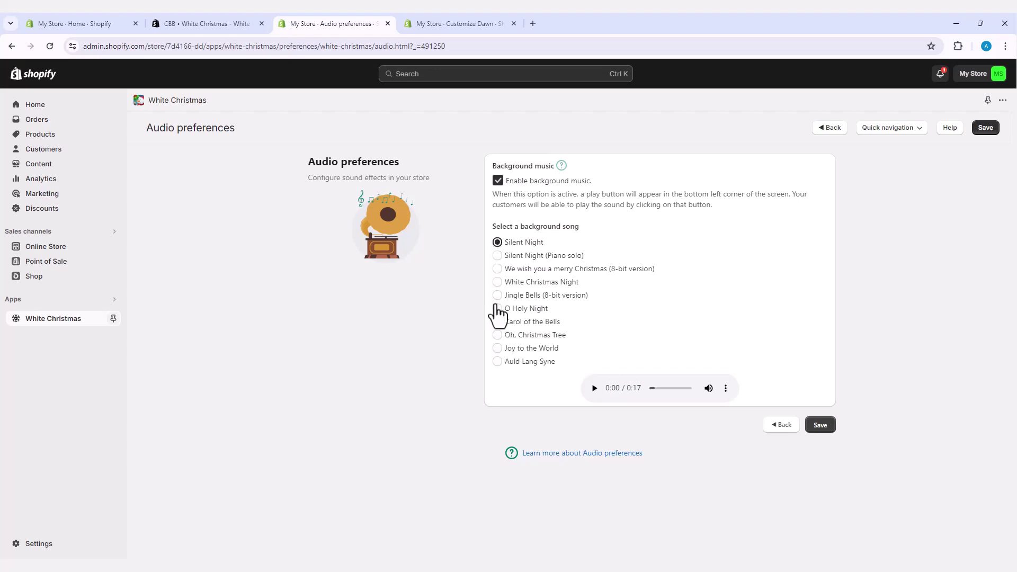
pyautogui.click(498, 335)
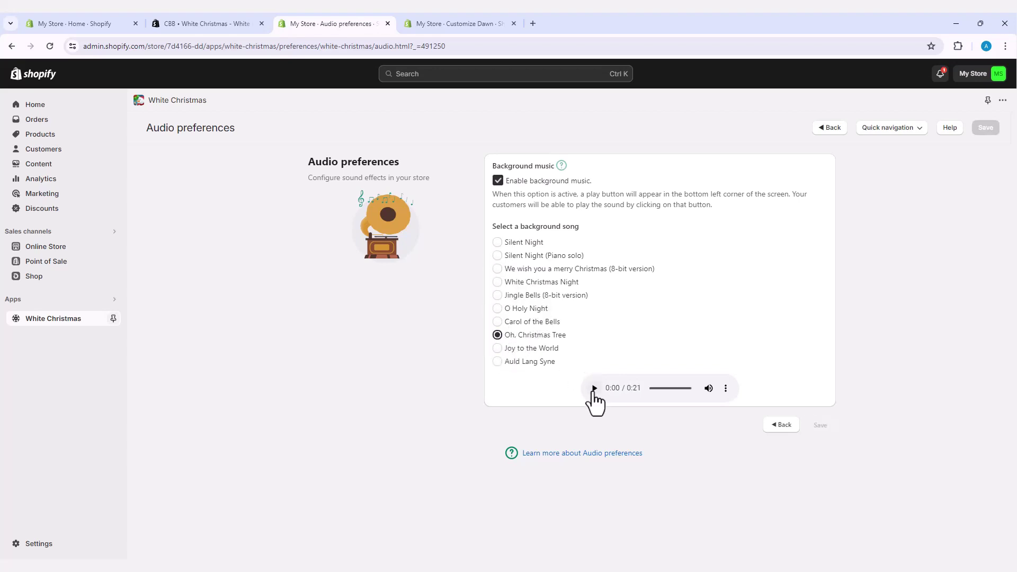
pyautogui.click(594, 389)
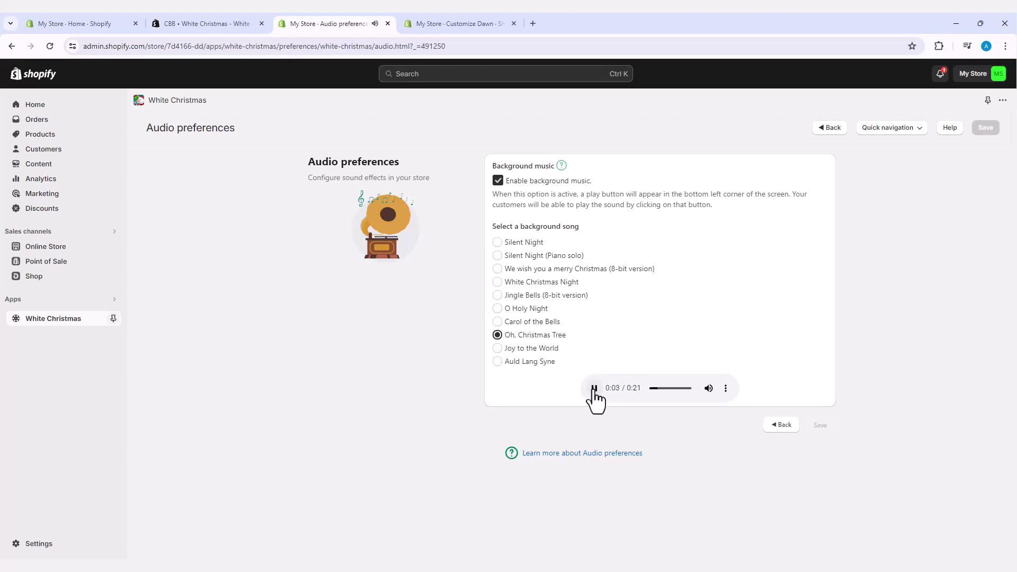
pyautogui.click(594, 390)
pyautogui.click(498, 349)
pyautogui.click(593, 389)
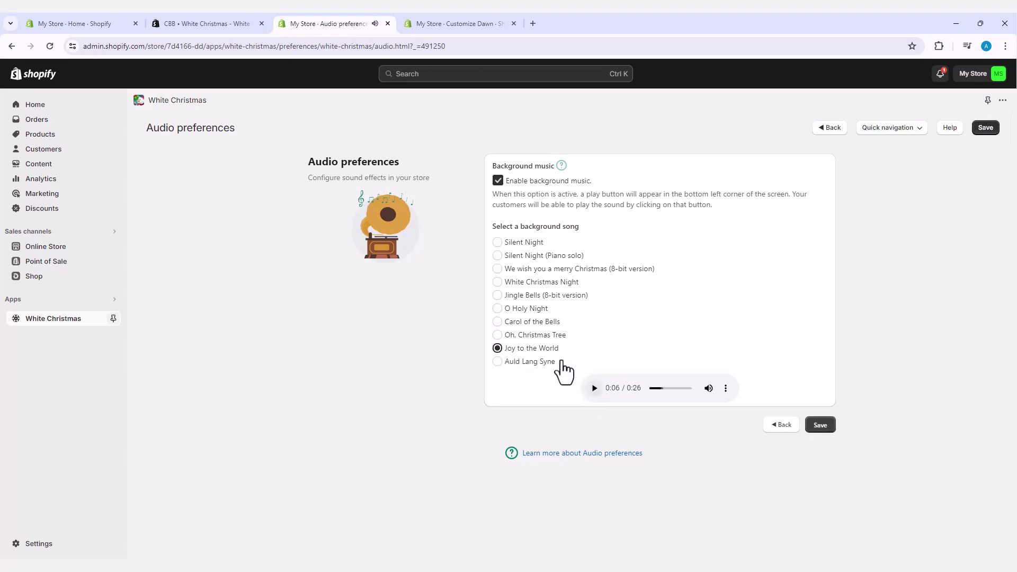
# Set the background song to White Christmas Night, save the audio preferences and return to the app's home page.
pyautogui.click(498, 282)
pyautogui.click(825, 430)
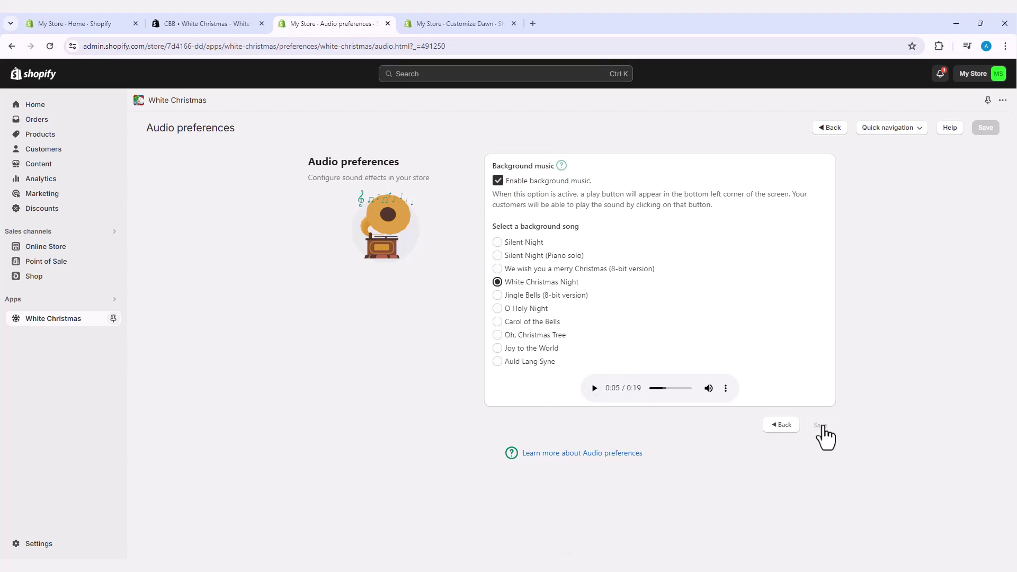
pyautogui.click(832, 129)
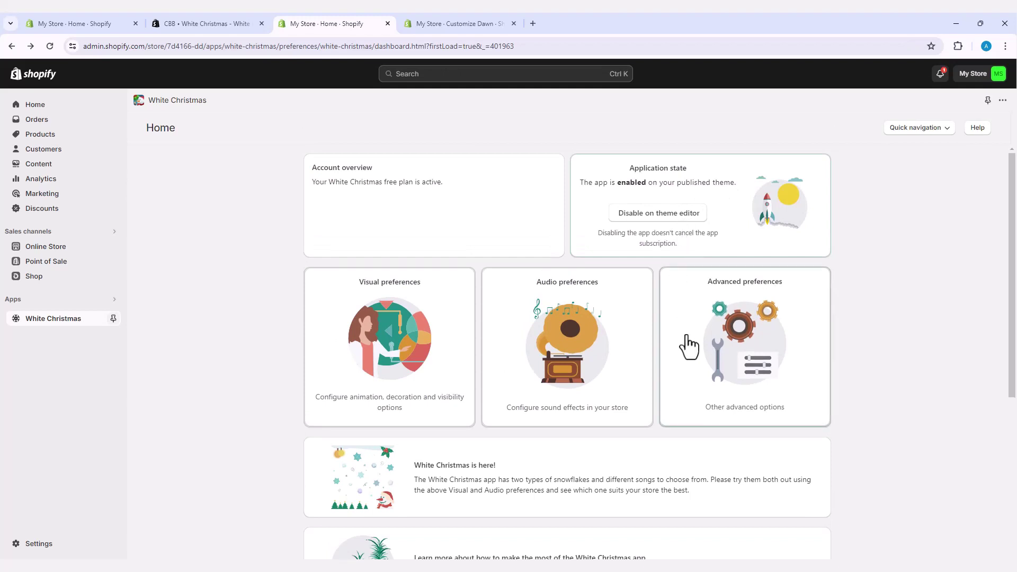
# Try the Never option for hiding effects in the advanced preferences, restore After a certain time and go back.
pyautogui.click(740, 342)
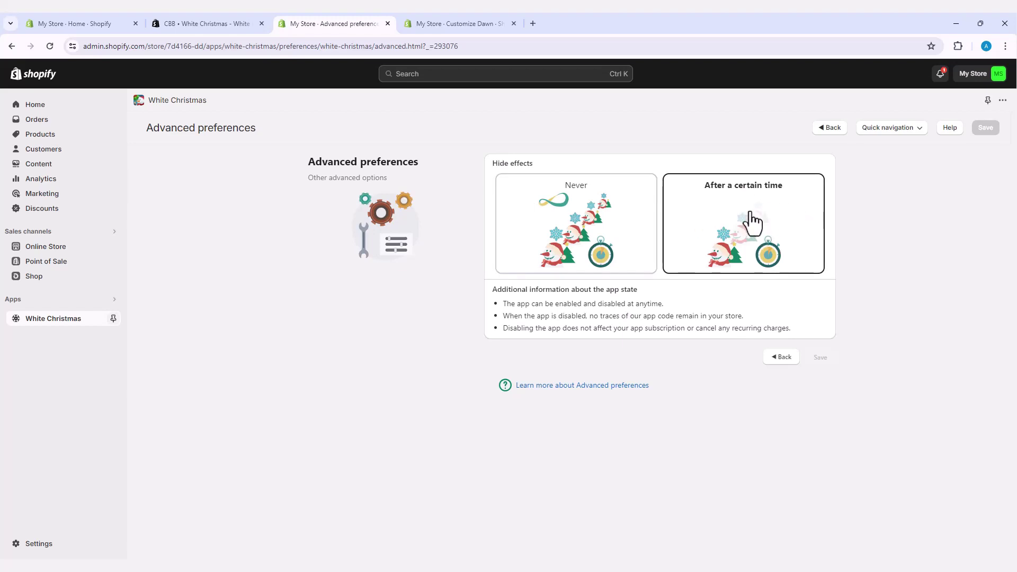
pyautogui.click(588, 237)
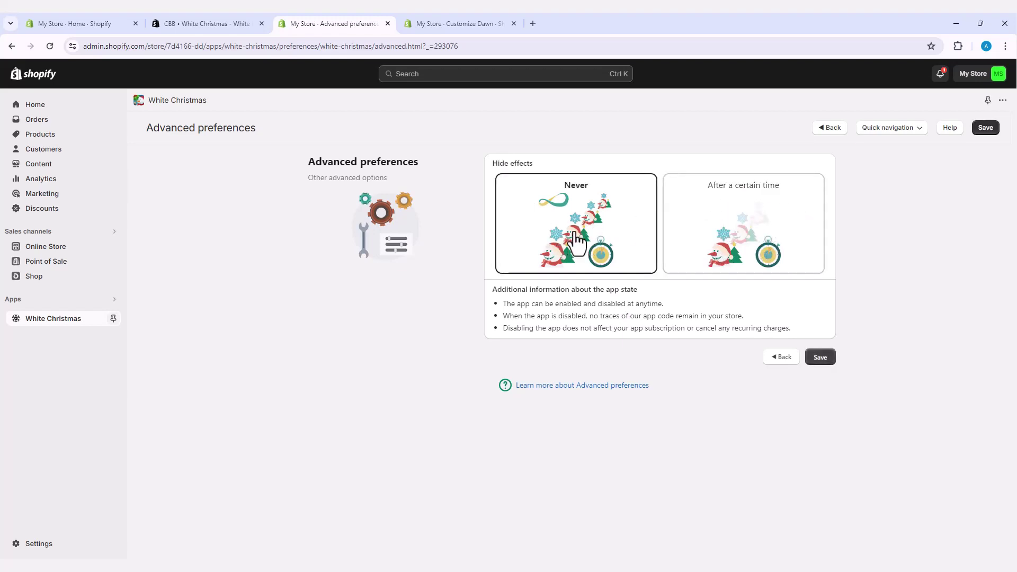
pyautogui.click(702, 243)
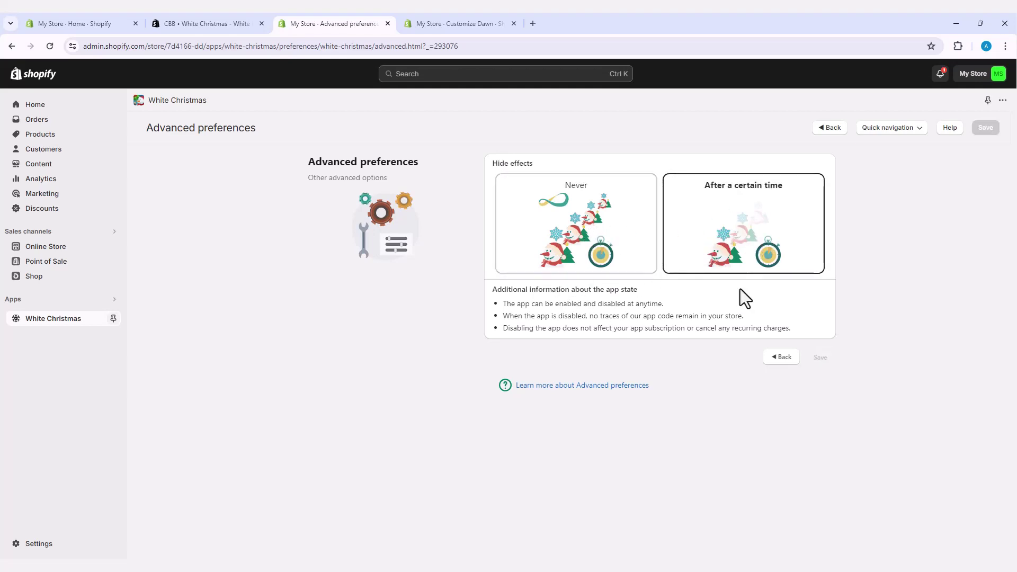
pyautogui.click(778, 358)
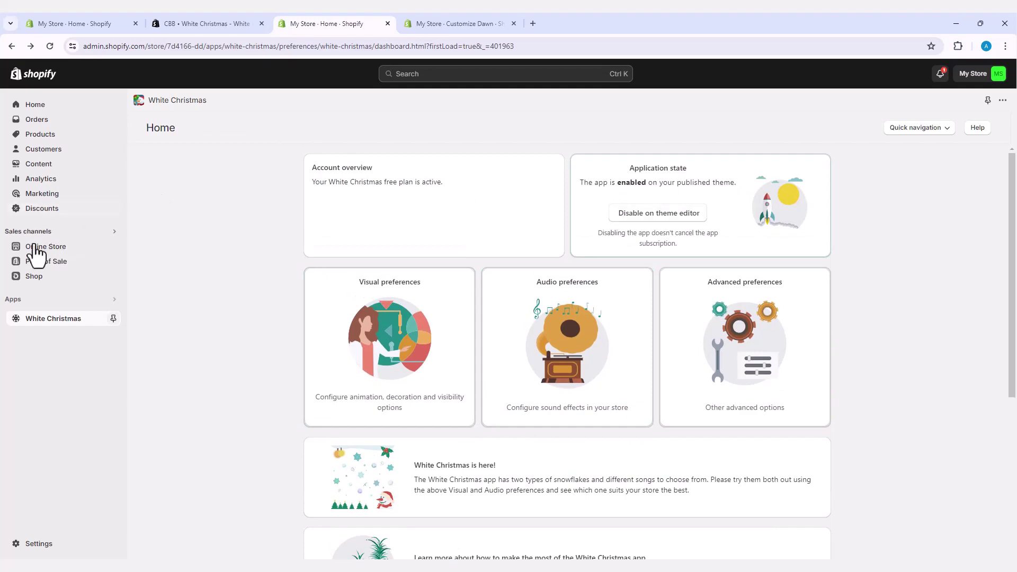
# Open the live online store, dismiss the admin bar and turn on the background music.
pyautogui.click(113, 248)
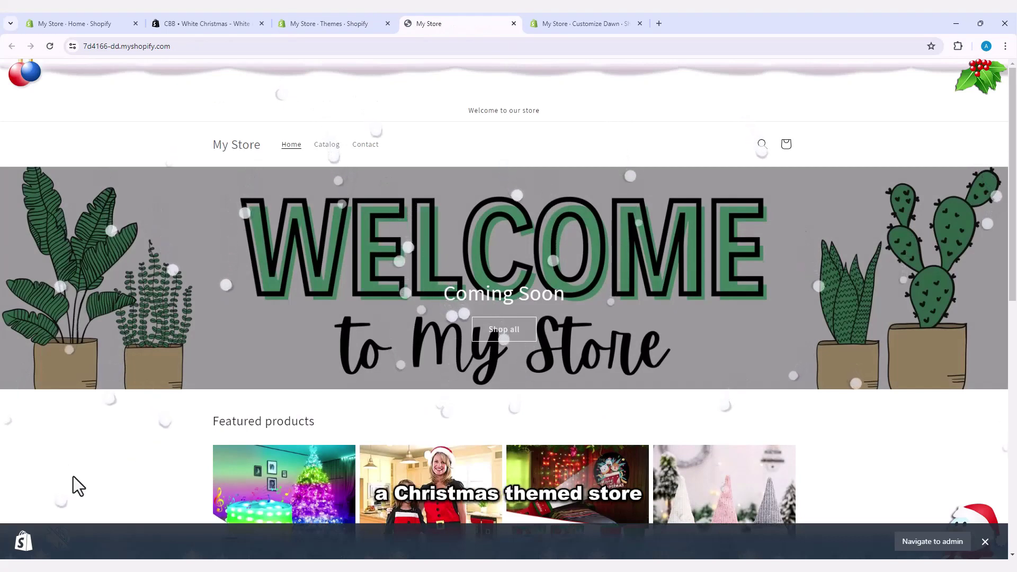
pyautogui.click(985, 542)
pyautogui.click(55, 540)
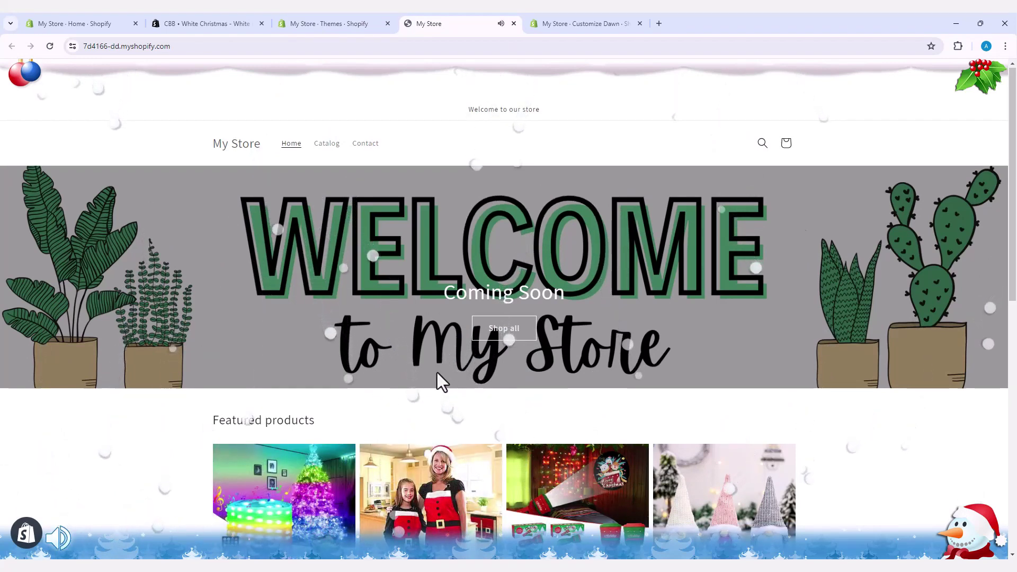
# Check the falling snow and Christmas decorations along the whole live home page, from banner to footer.
pyautogui.scroll(-4, 437, 373)
pyautogui.scroll(-3, 437, 383)
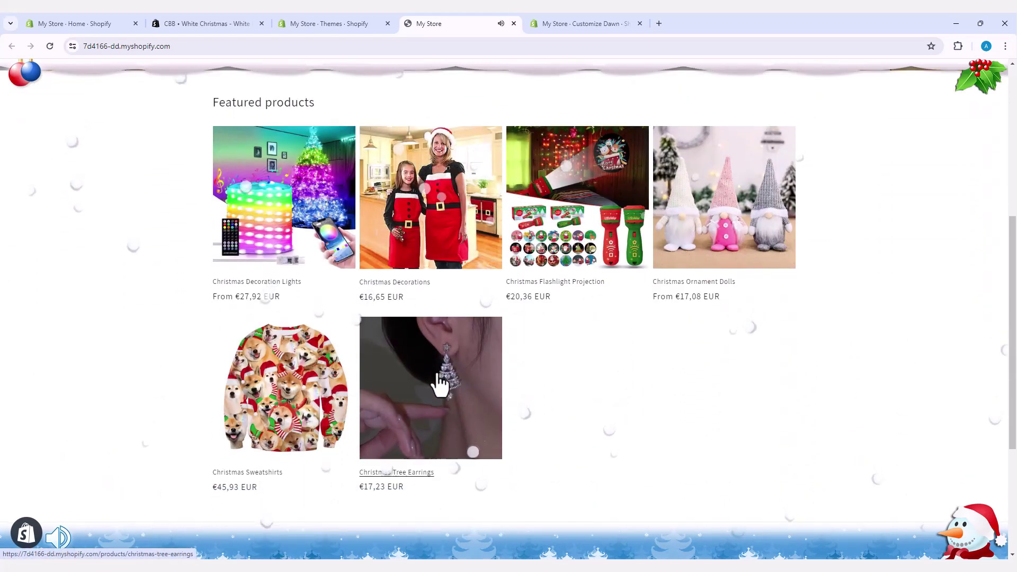
pyautogui.scroll(-3, 440, 382)
pyautogui.scroll(6, 439, 383)
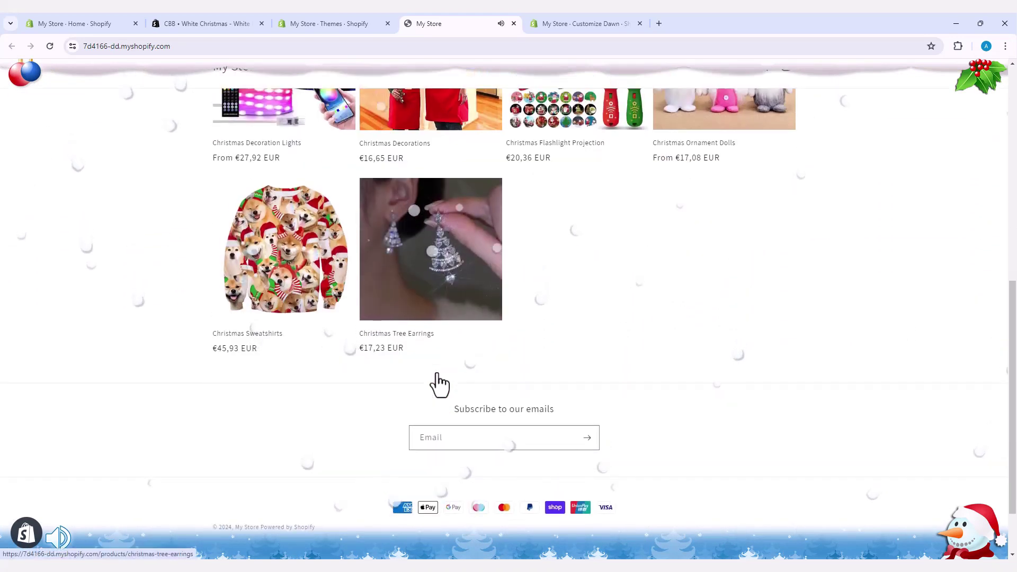
pyautogui.scroll(1, 438, 373)
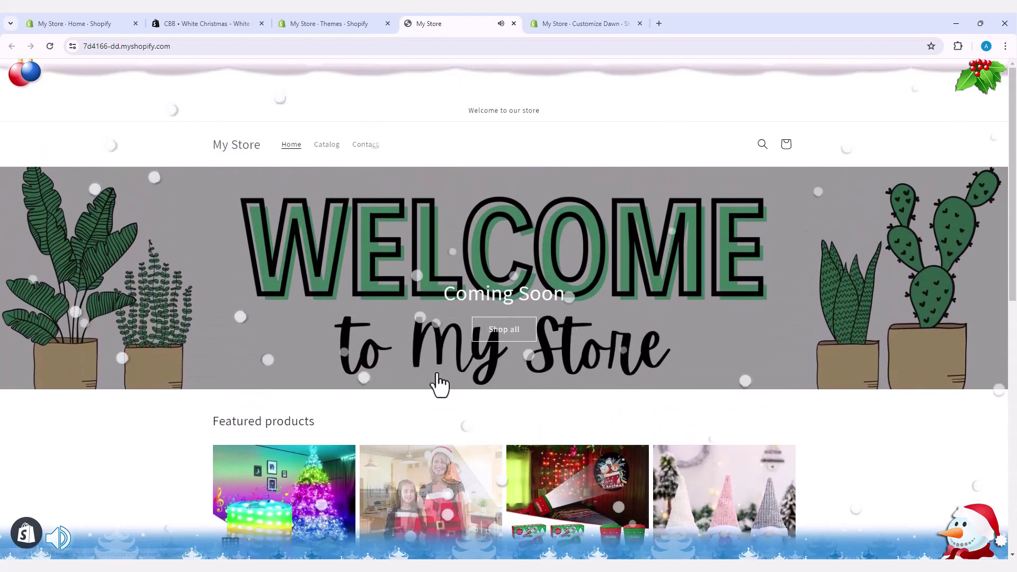